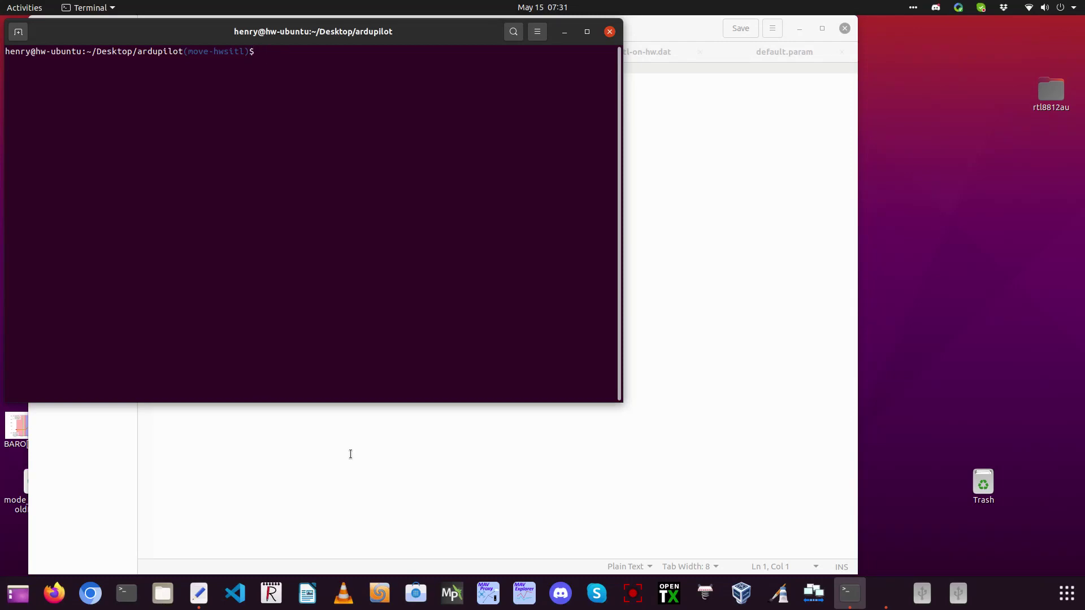
Paste and run the sitl-on-hw.py build with --board CubeOrange, --vehicle plane, --simclass Plane and --upload
{"action": "type", "text": "./Tools/scripts/sitl-on-hardware/sitl-on-hw.py --board CubeOrange --vehicle plane --simclass Plane --upload"}
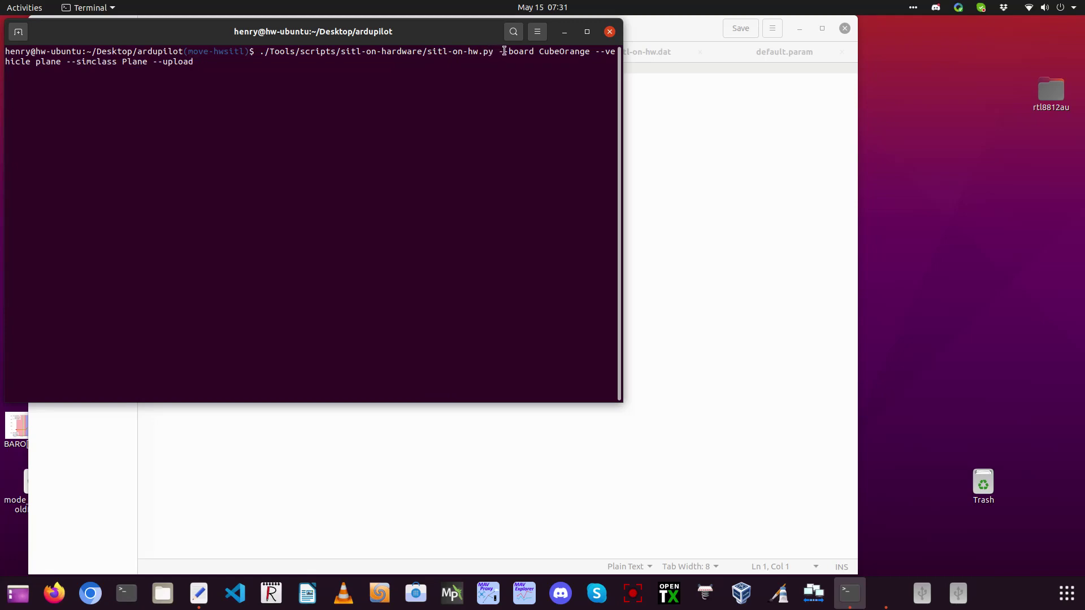
{"action": "left_click_drag", "start_coordinate": [498, 52], "coordinate": [589, 52]}
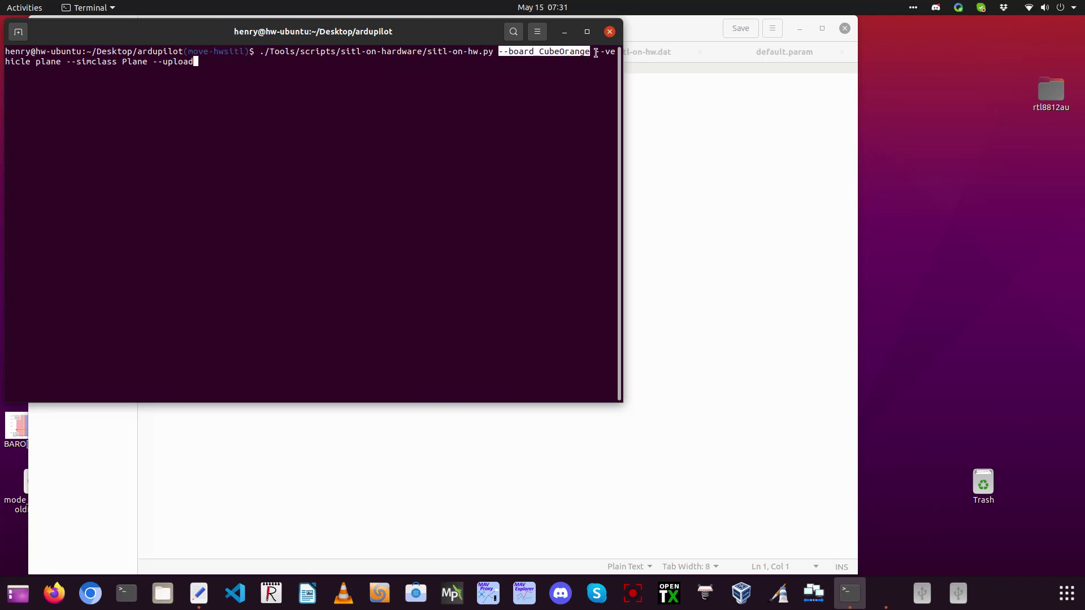
{"action": "left_click_drag", "start_coordinate": [595, 53], "coordinate": [61, 61]}
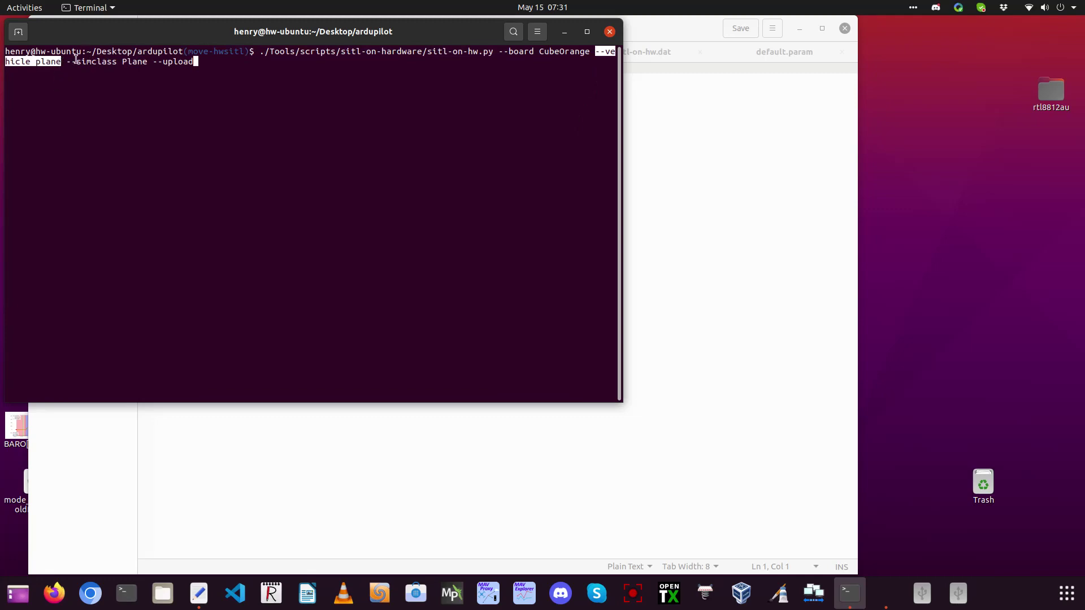
{"action": "left_click_drag", "start_coordinate": [66, 63], "coordinate": [145, 64]}
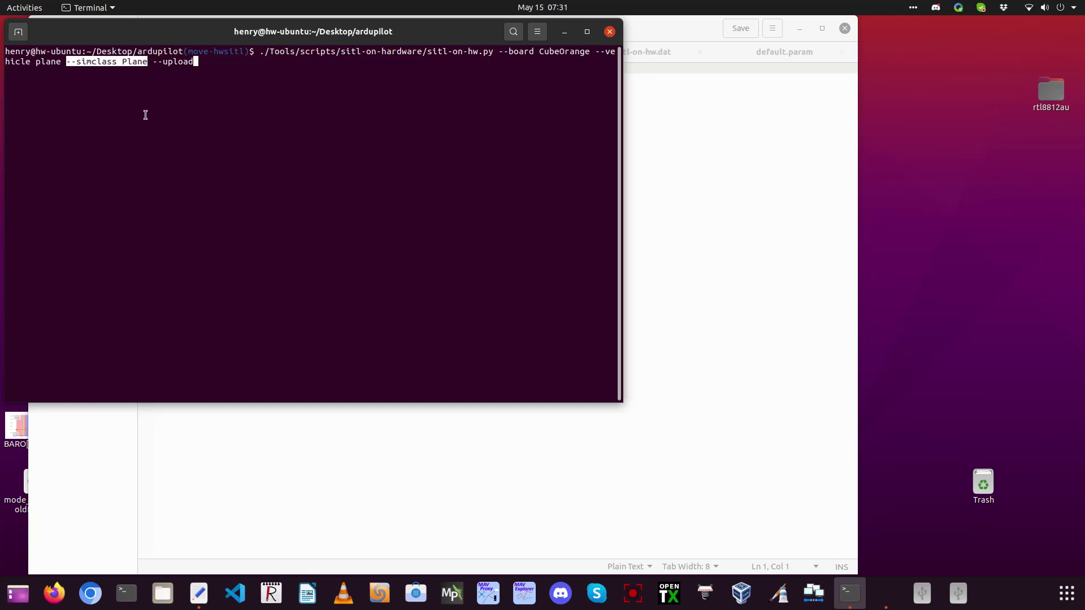
{"action": "left_click_drag", "start_coordinate": [152, 62], "coordinate": [193, 62]}
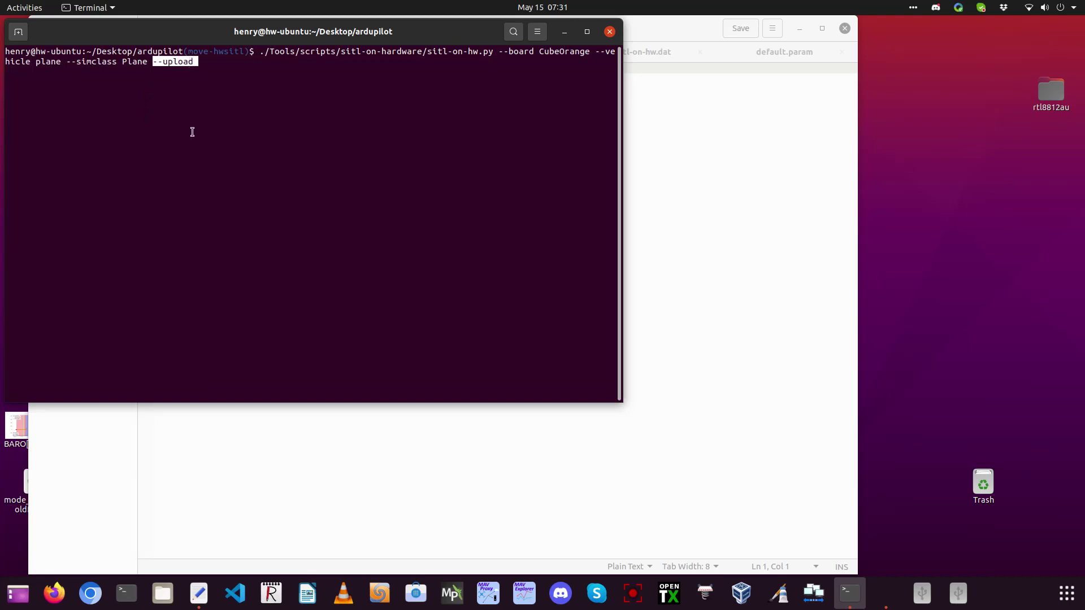
{"action": "left_click", "coordinate": [206, 63]}
{"action": "key", "text": "Return"}
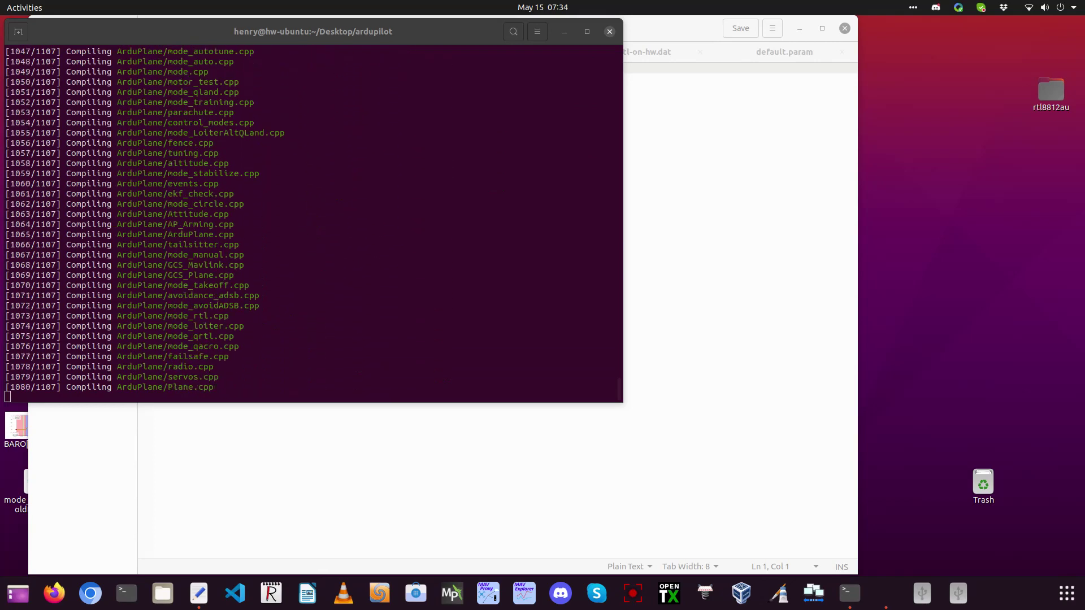
Wait for the ArduPlane firmware to erase, program and verify at 100% on the CubeOrange
{"action": "left_click", "coordinate": [850, 593]}
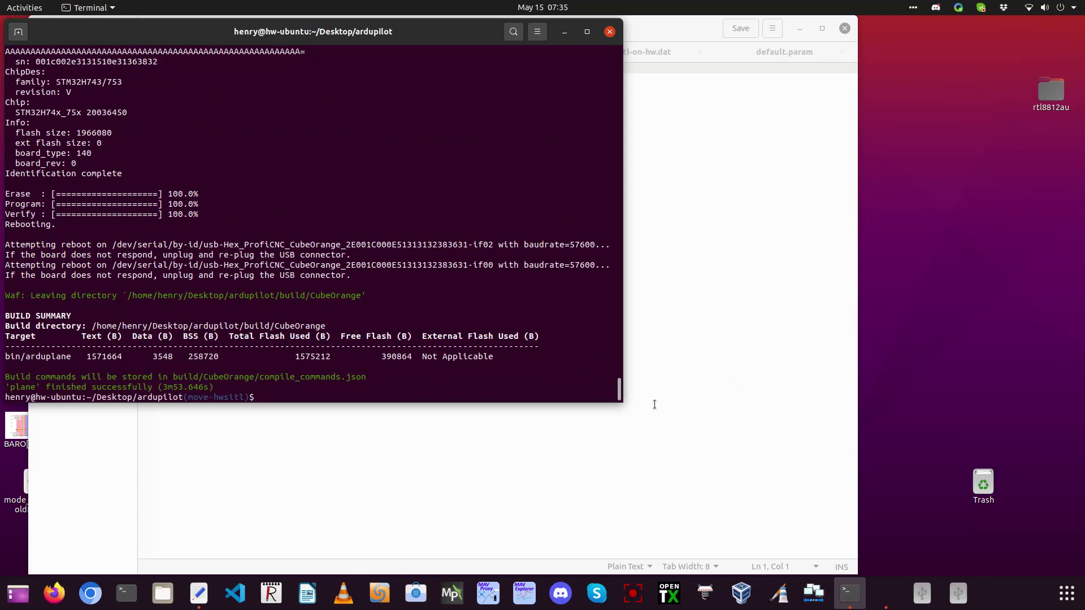
Launch MAVProxy for the CubeOrange, move its window up, and run 'arm prearms'
{"action": "left_click", "coordinate": [485, 599]}
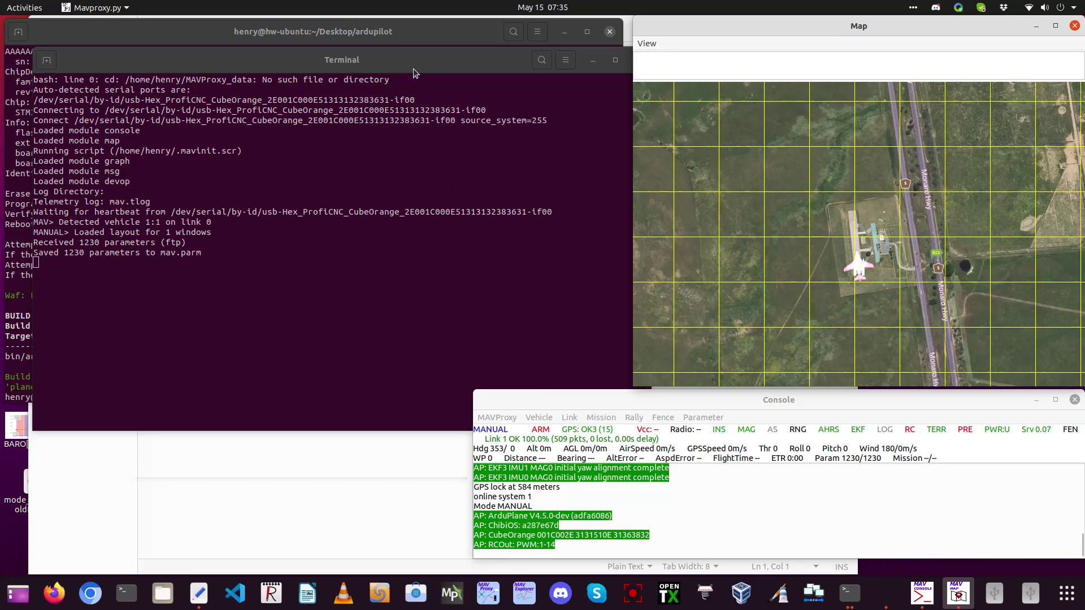
{"action": "left_click_drag", "start_coordinate": [414, 65], "coordinate": [396, 37]}
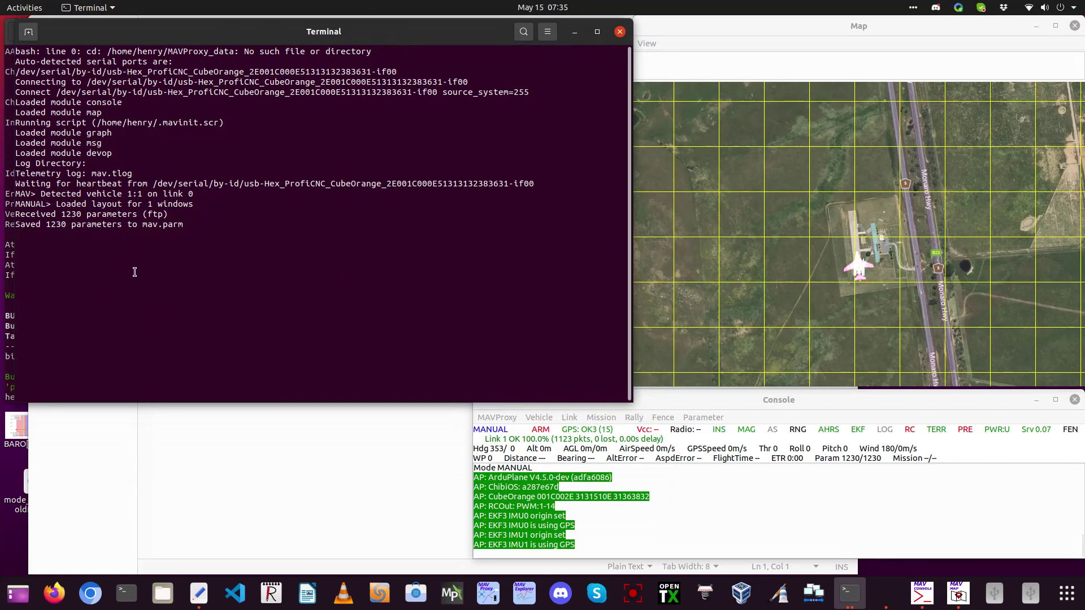
{"action": "type", "text": "arm prearms"}
{"action": "key", "text": "Return"}
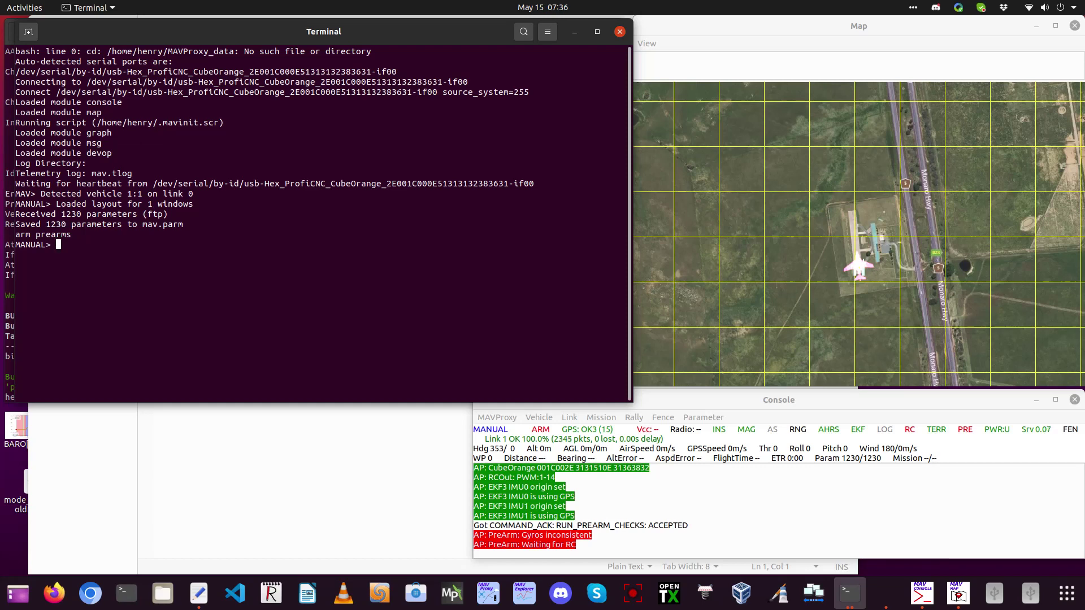
Rerun the pre-arm checks and set RC channel 3 throttle to 1000
{"action": "key", "text": "Up"}
{"action": "key", "text": "Return"}
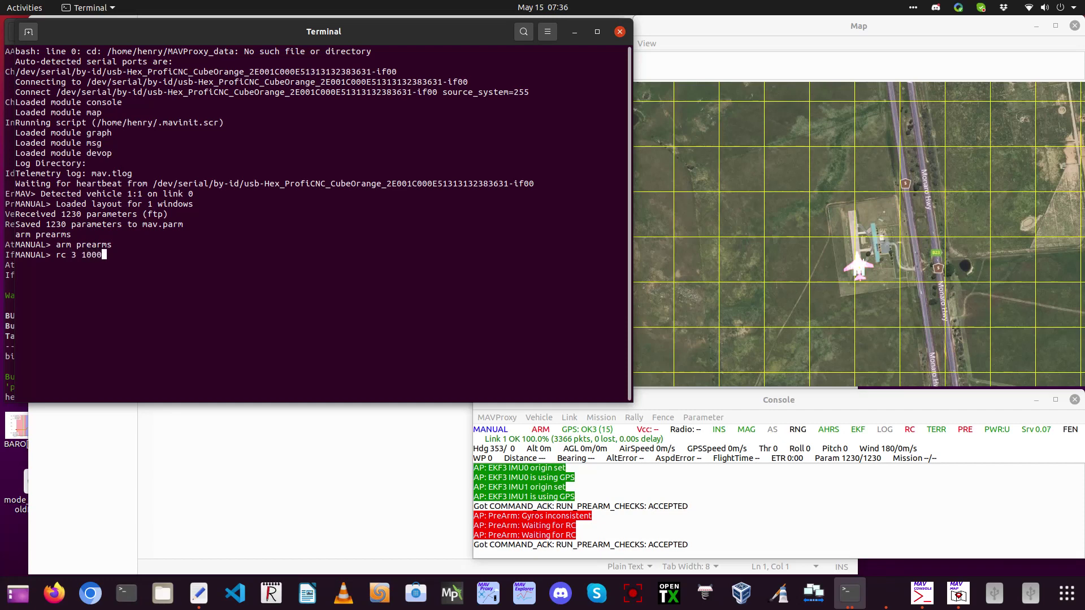
{"action": "key", "text": "Return"}
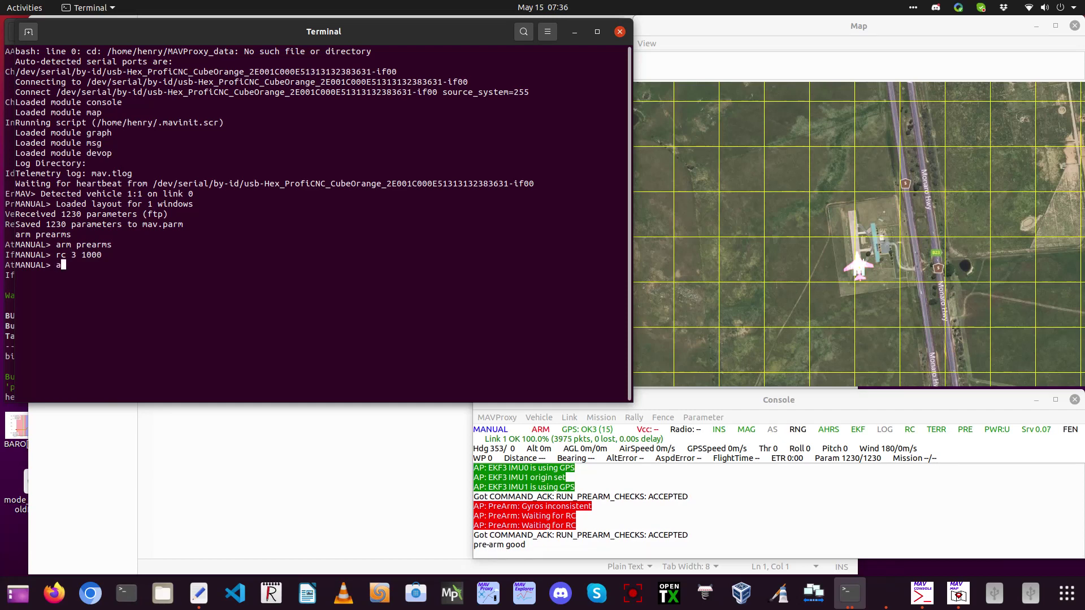
Arm the throttle and switch the plane into TAKEOFF mode
{"action": "type", "text": "arm throttle"}
{"action": "key", "text": "Return"}
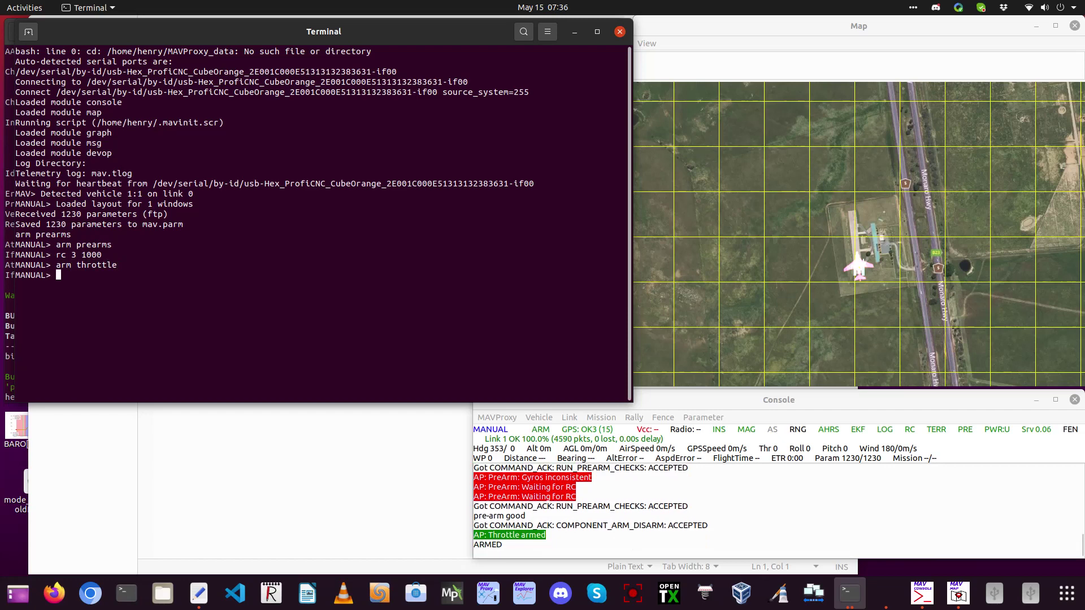
{"action": "type", "text": "mode takeoff"}
{"action": "key", "text": "Return"}
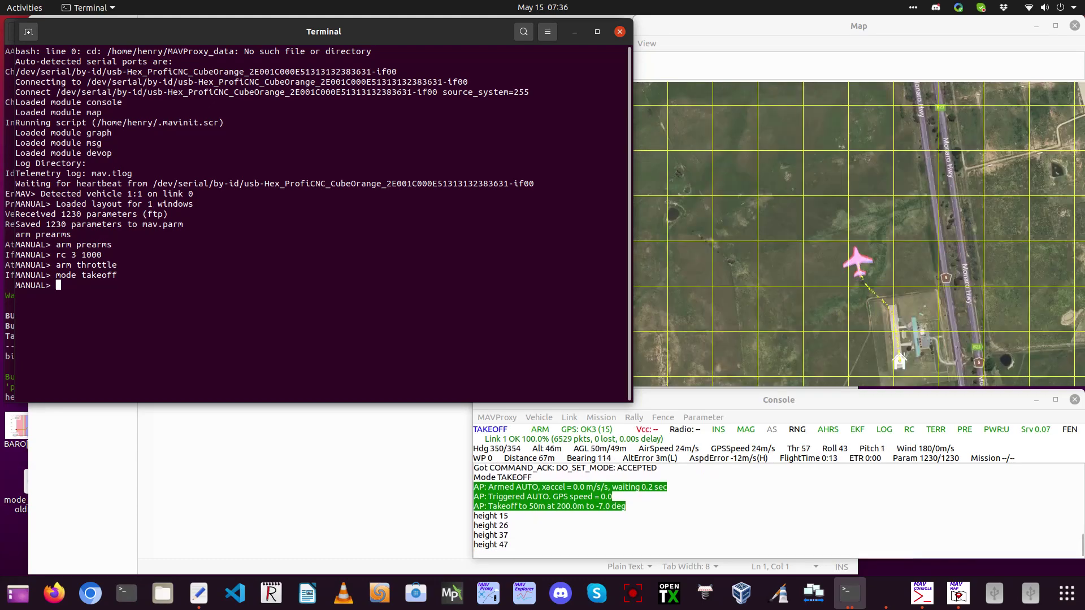
Switch the plane to CRUISE mode and set RC channel 2 to 2000
{"action": "type", "text": "c"}
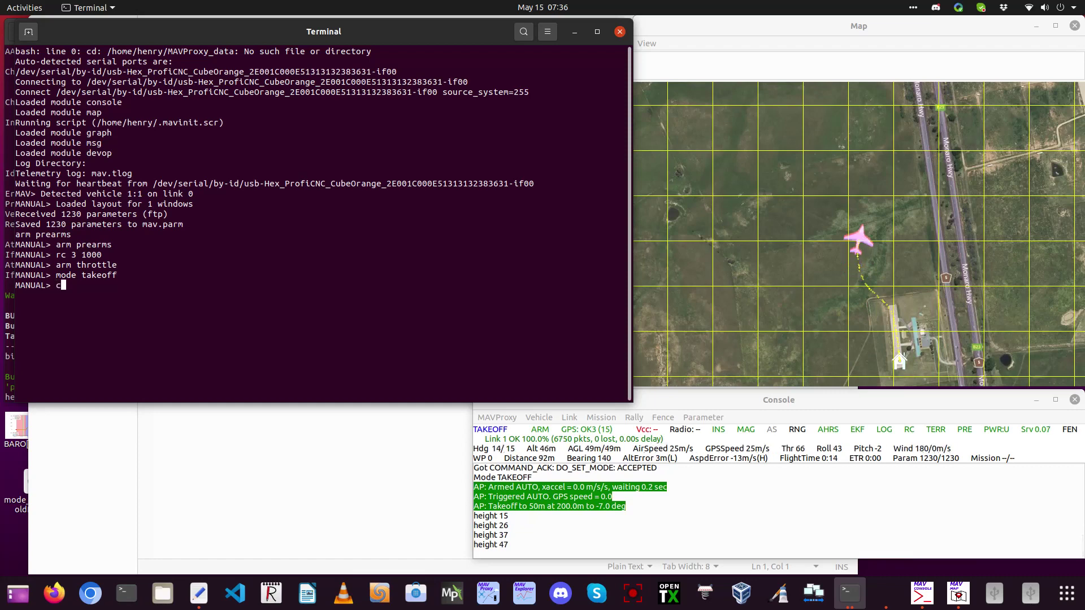
{"action": "type", "text": "ruise"}
{"action": "key", "text": "Return"}
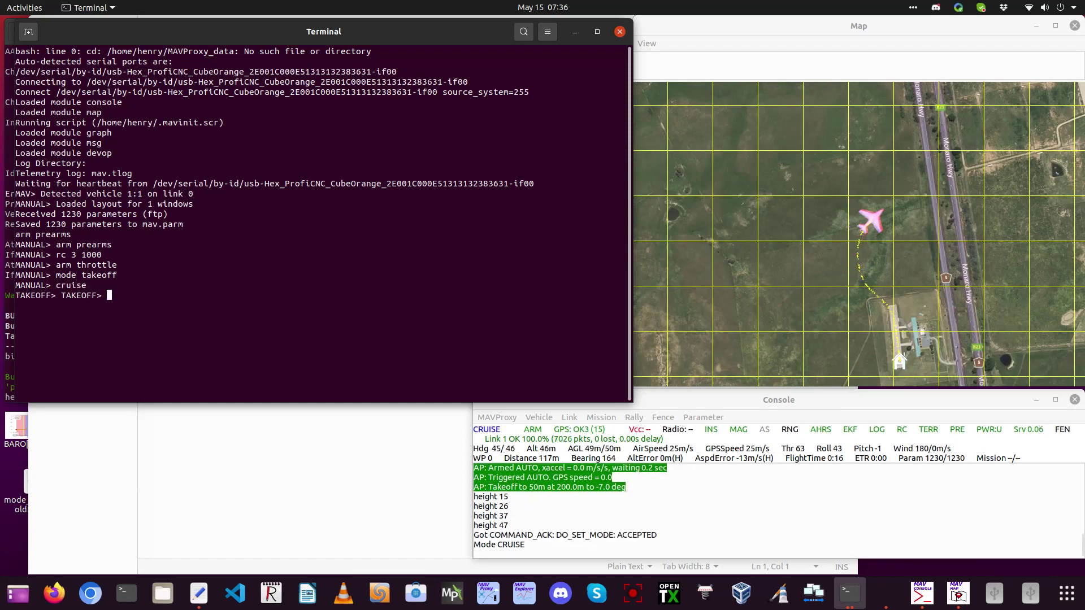
{"action": "type", "text": "r"}
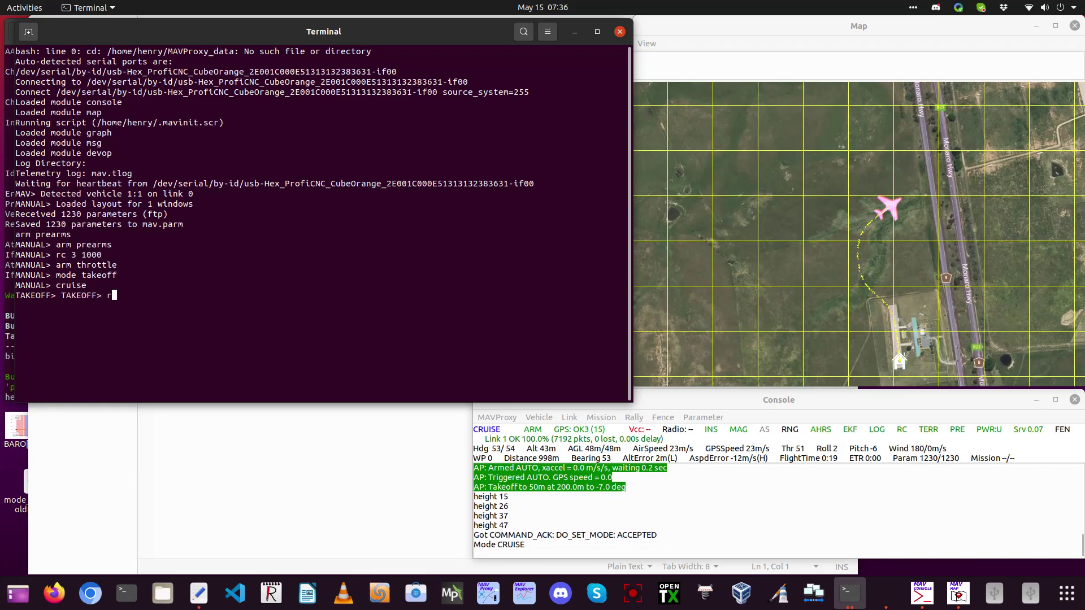
{"action": "type", "text": "c 3"}
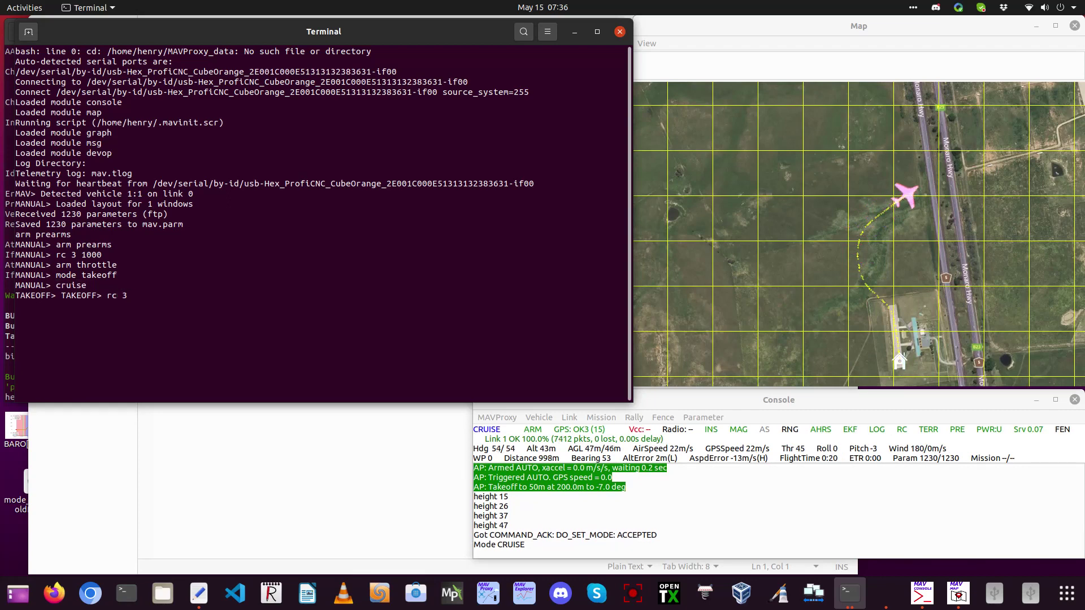
{"action": "key", "text": "BackSpace"}
{"action": "type", "text": "2"}
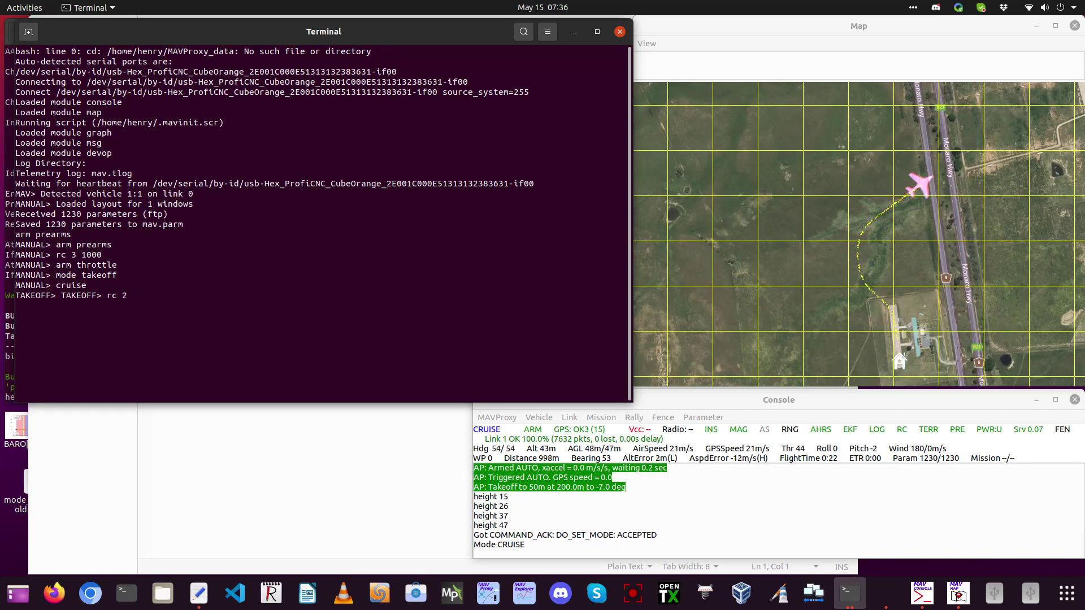
{"action": "type", "text": " 2000"}
{"action": "key", "text": "Return"}
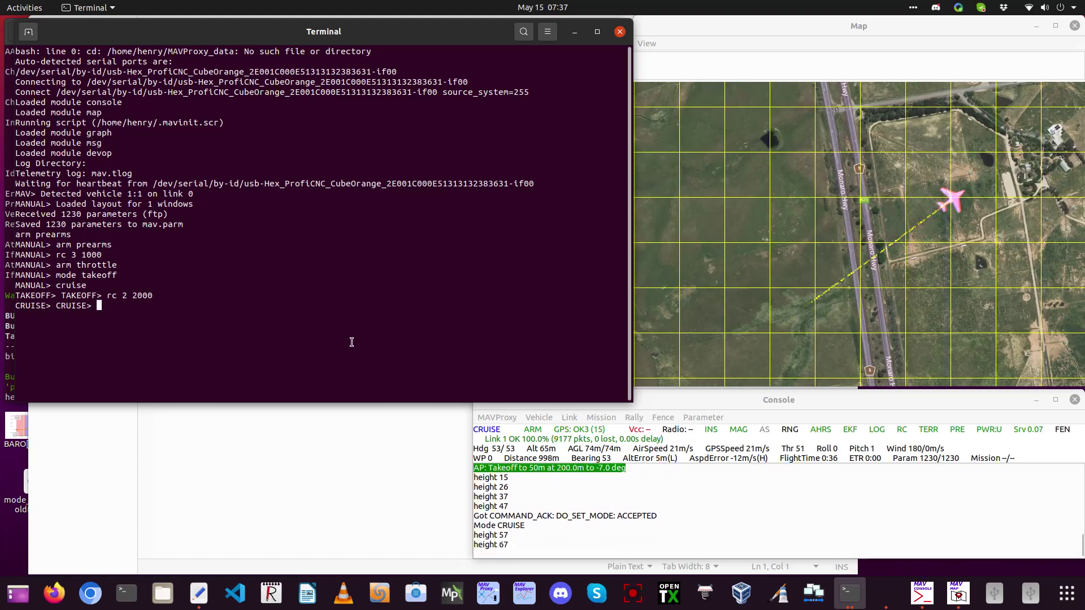
Return channel 2 to 1500, bank with channel 1 at 1400, then switch to RTL
{"action": "type", "text": "rc "}
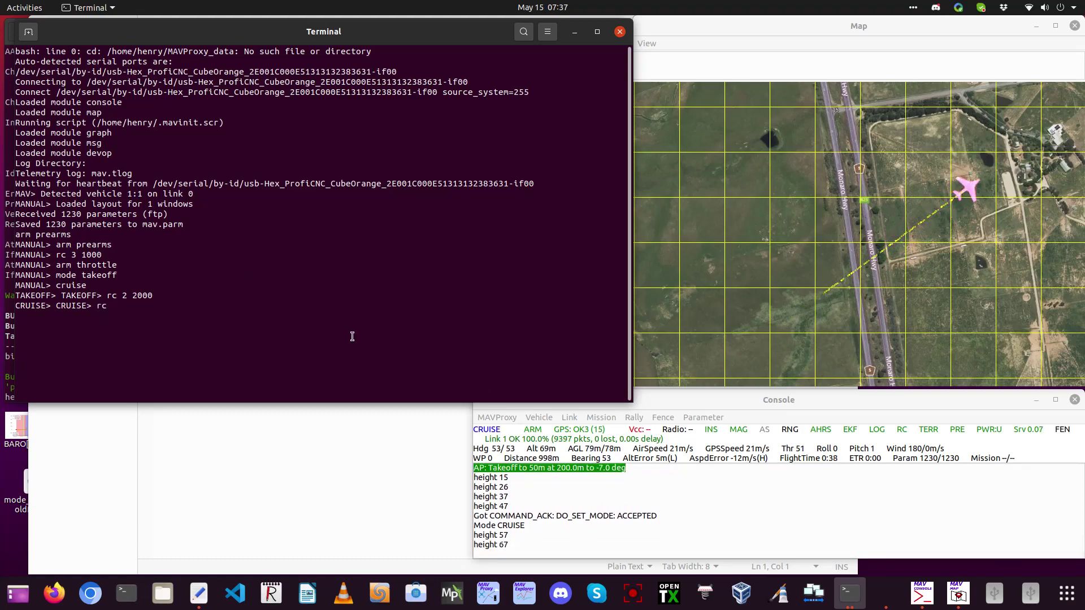
{"action": "type", "text": "2 1500"}
{"action": "key", "text": "Return"}
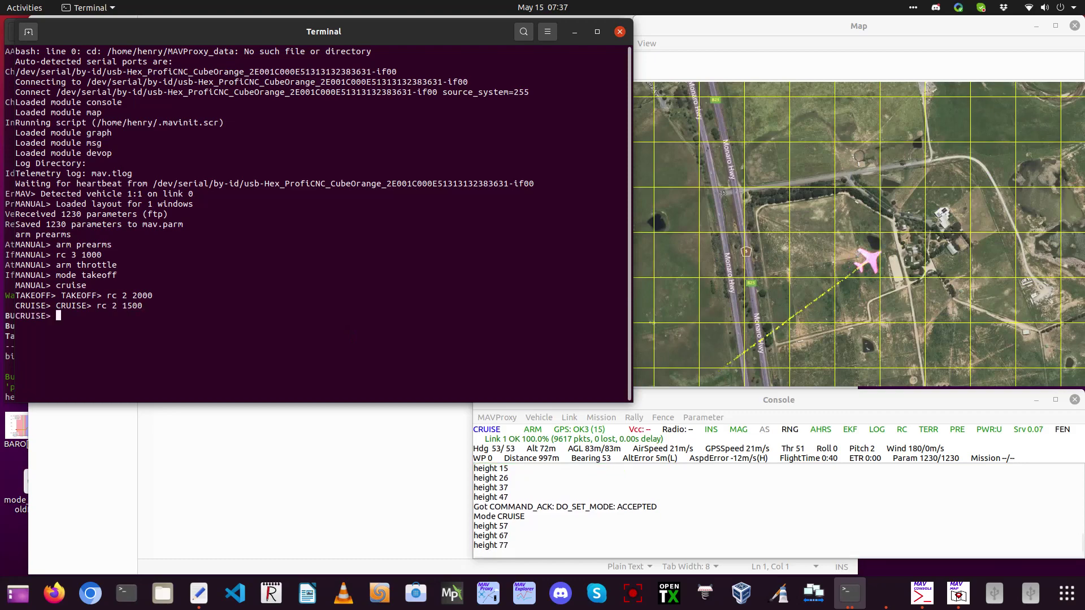
{"action": "type", "text": "rc 1 14"}
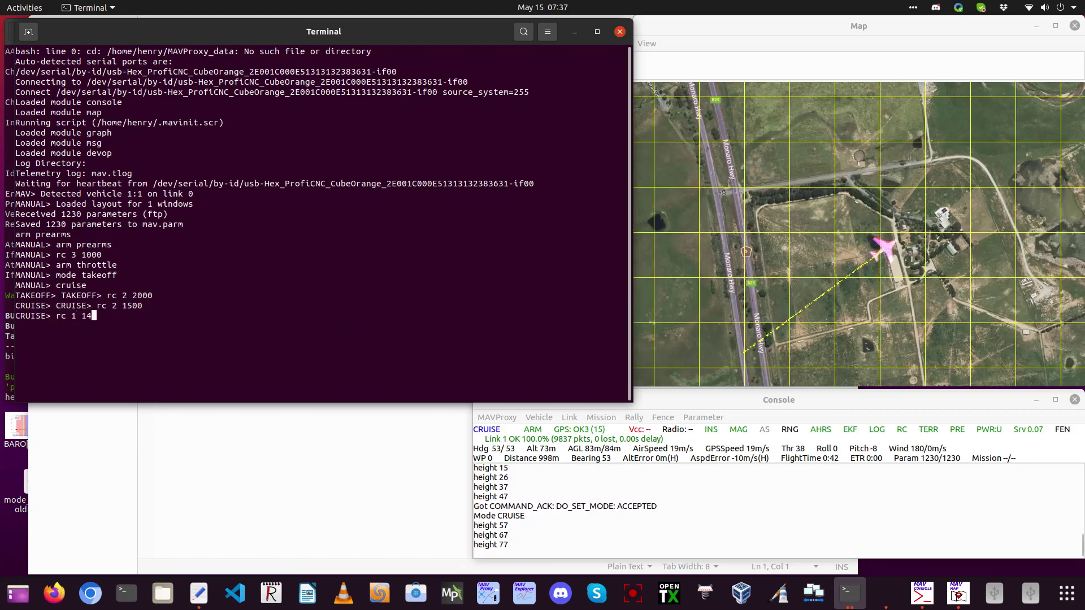
{"action": "type", "text": "00"}
{"action": "key", "text": "Return"}
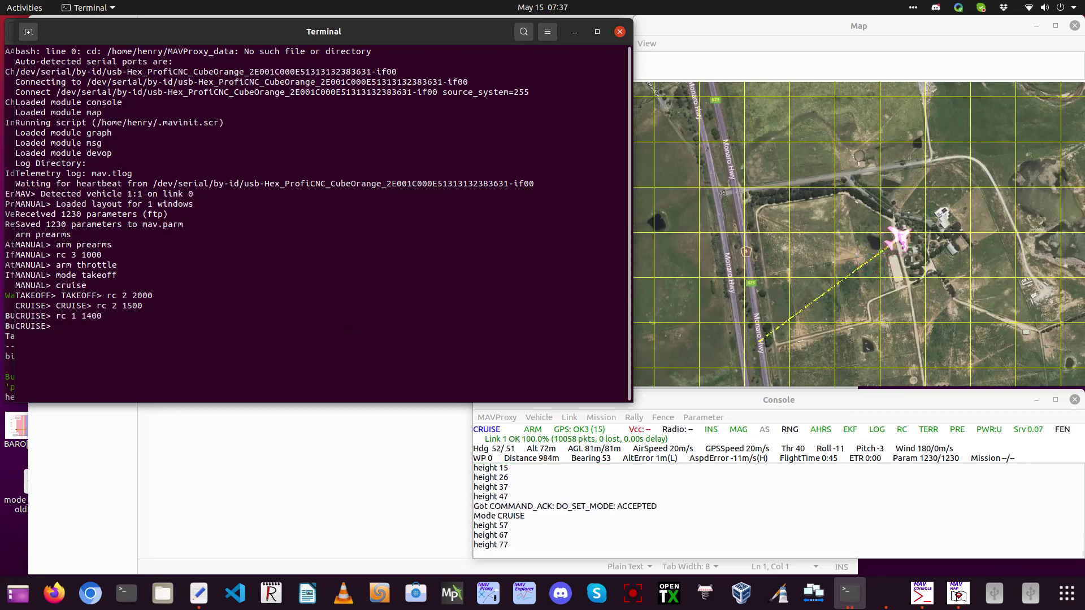
{"action": "type", "text": "rc 2 1"}
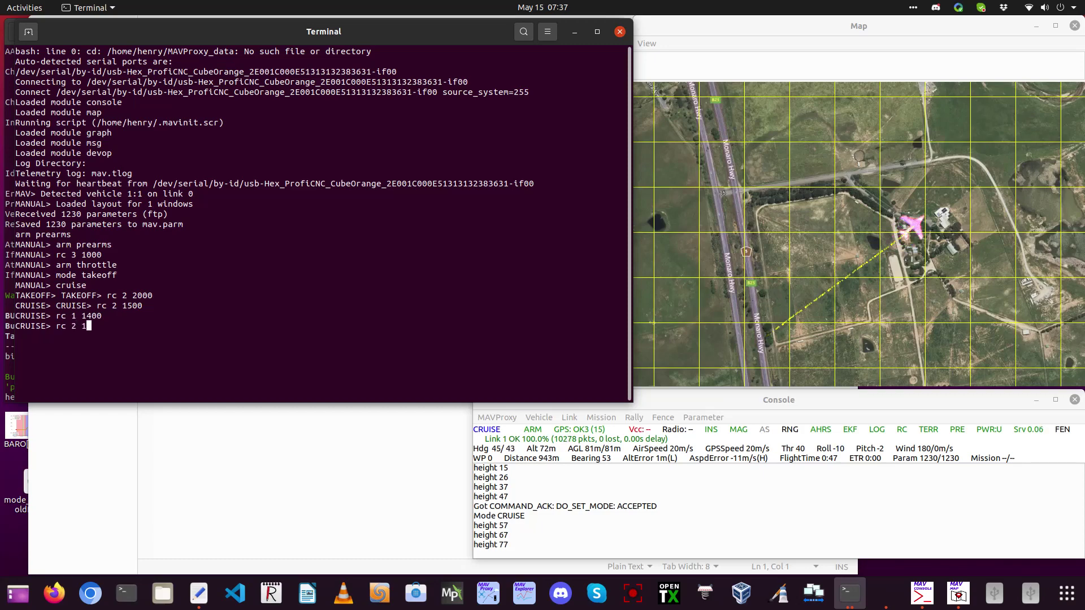
{"action": "type", "text": "500"}
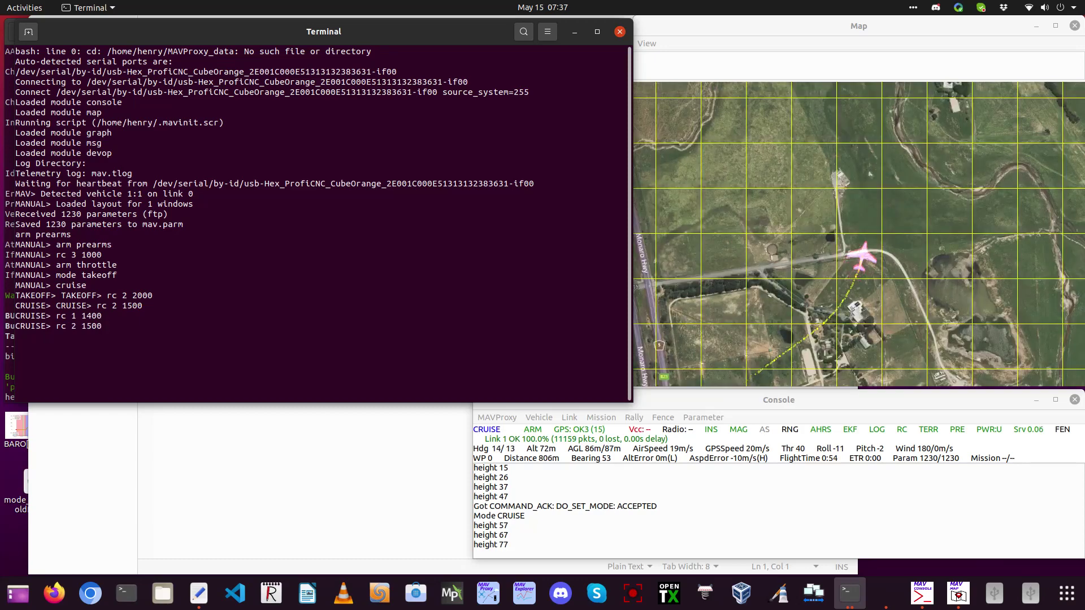
{"action": "key", "text": "Return"}
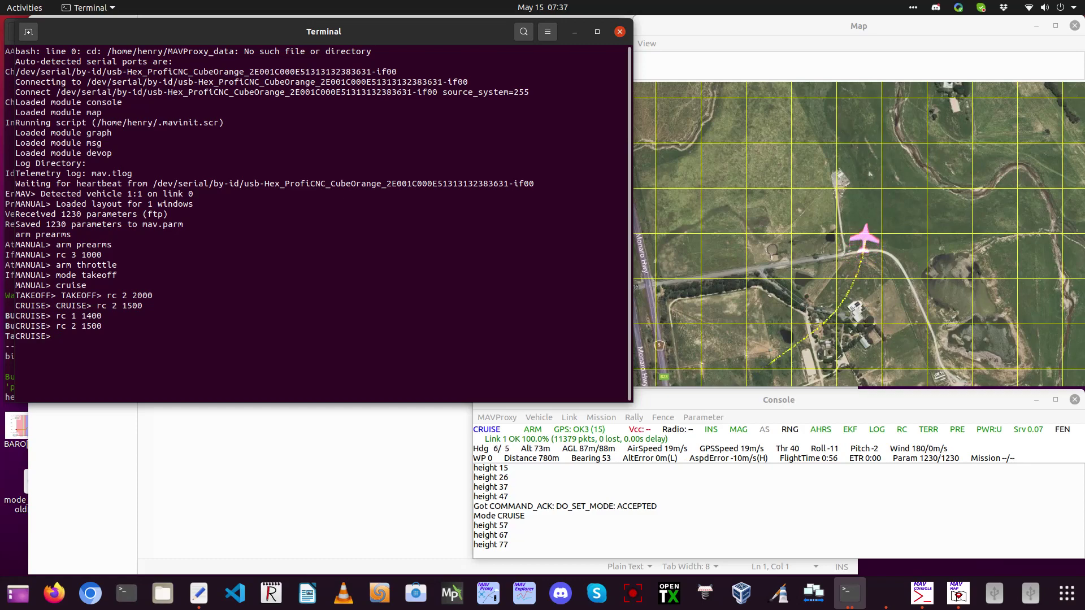
{"action": "type", "text": "rtl"}
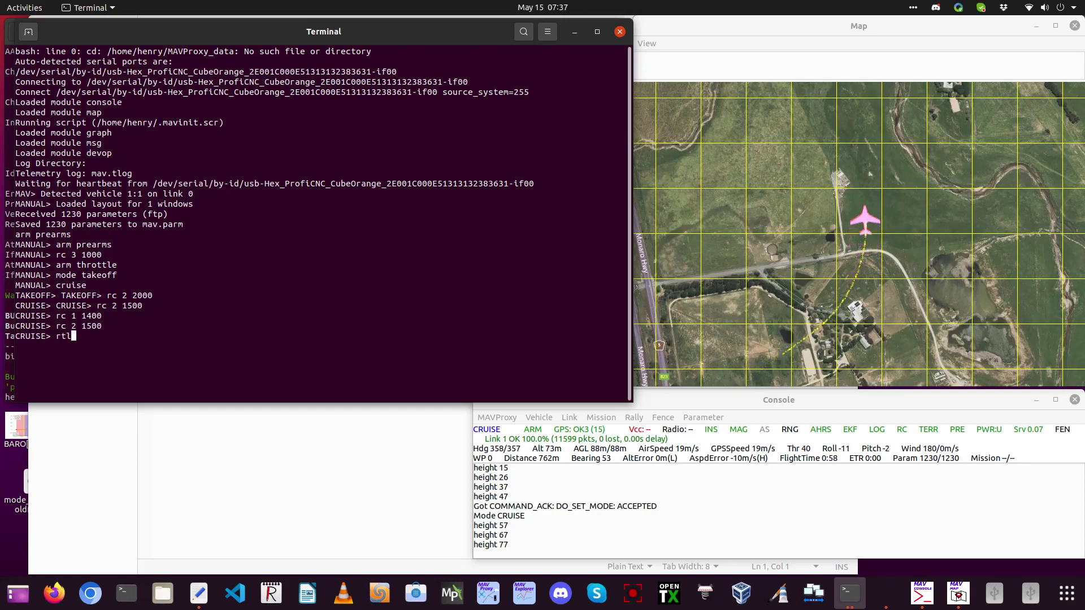
{"action": "key", "text": "Return"}
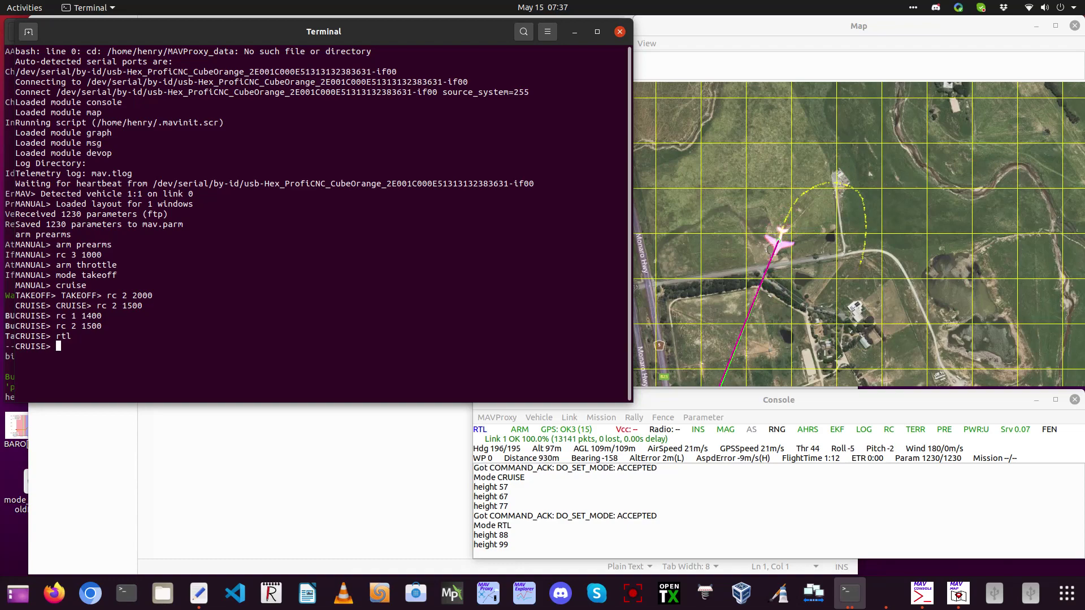
Quit MAVProxy and edit the recalled sitl-on-hw command to --vehicle copter and --simclass Multicopter
{"action": "key", "text": "ctrl+c"}
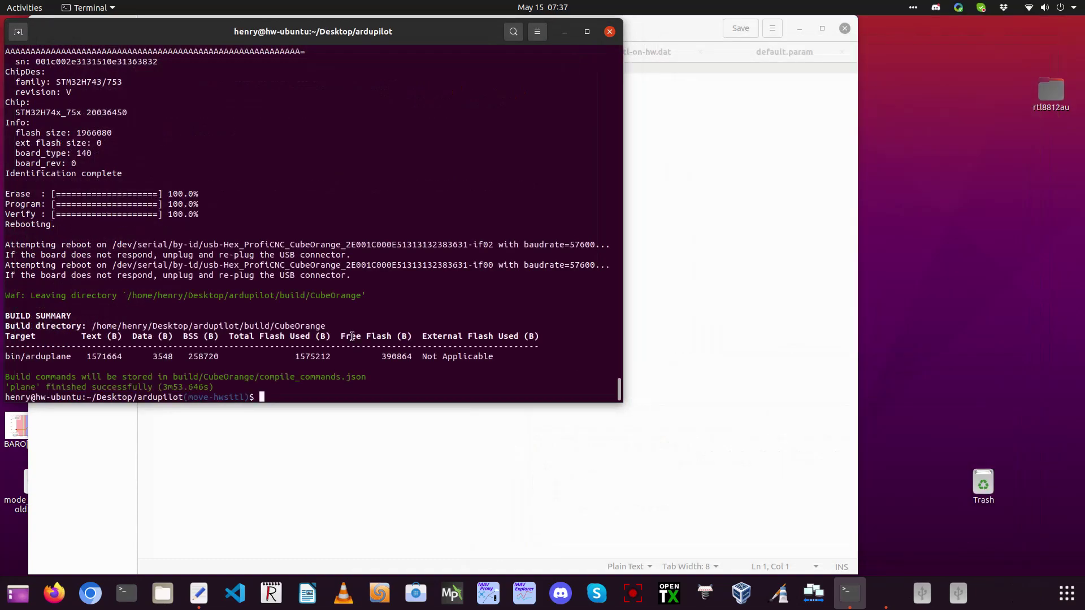
{"action": "key", "text": "Up"}
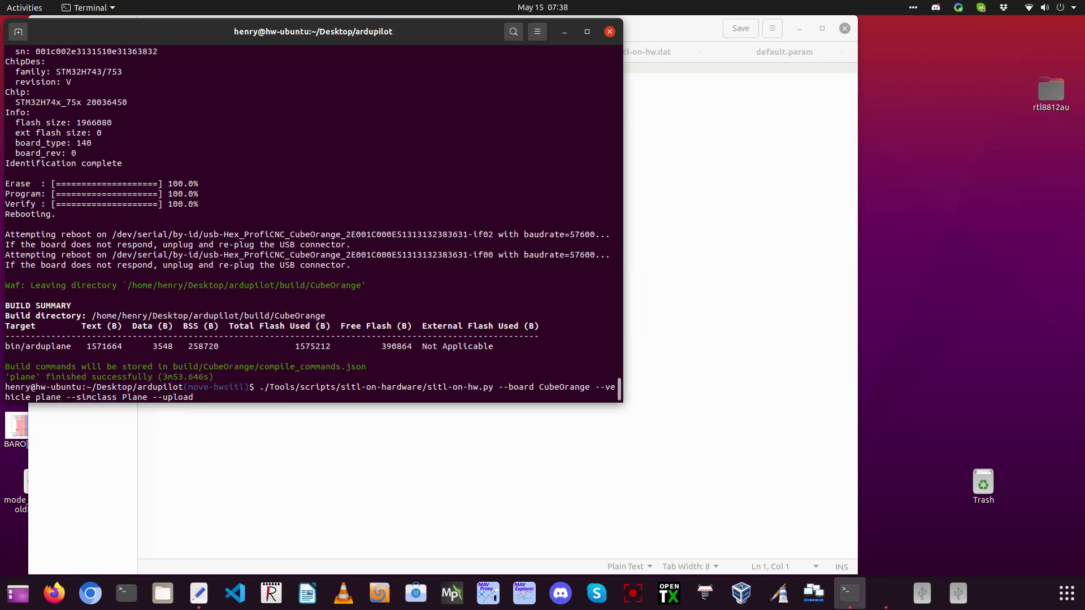
{"action": "key", "text": "BackSpace"}
{"action": "key", "text": "BackSpace"}
{"action": "key", "text": "BackSpace"}
{"action": "key", "text": "BackSpace"}
{"action": "key", "text": "BackSpace"}
{"action": "type", "text": "c"}
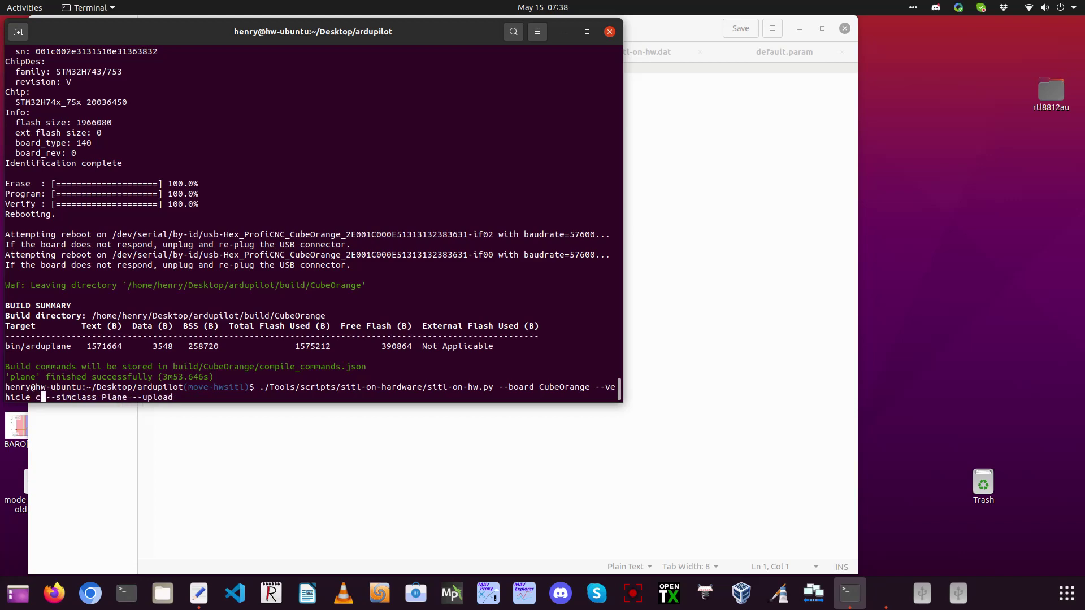
{"action": "type", "text": "opter"}
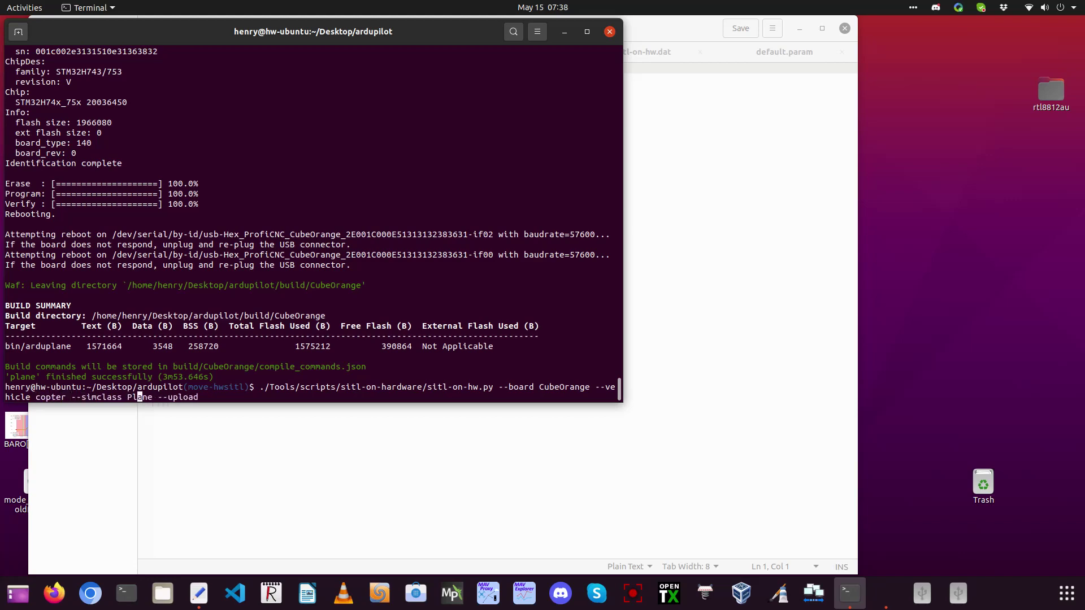
{"action": "key", "text": "BackSpace"}
{"action": "key", "text": "BackSpace"}
{"action": "key", "text": "BackSpace"}
{"action": "key", "text": "BackSpace"}
{"action": "key", "text": "BackSpace"}
{"action": "type", "text": "Multicopter"}
Run the copter build and read the 'SITL::Multicopter has not been declared' error
{"action": "key", "text": "Return"}
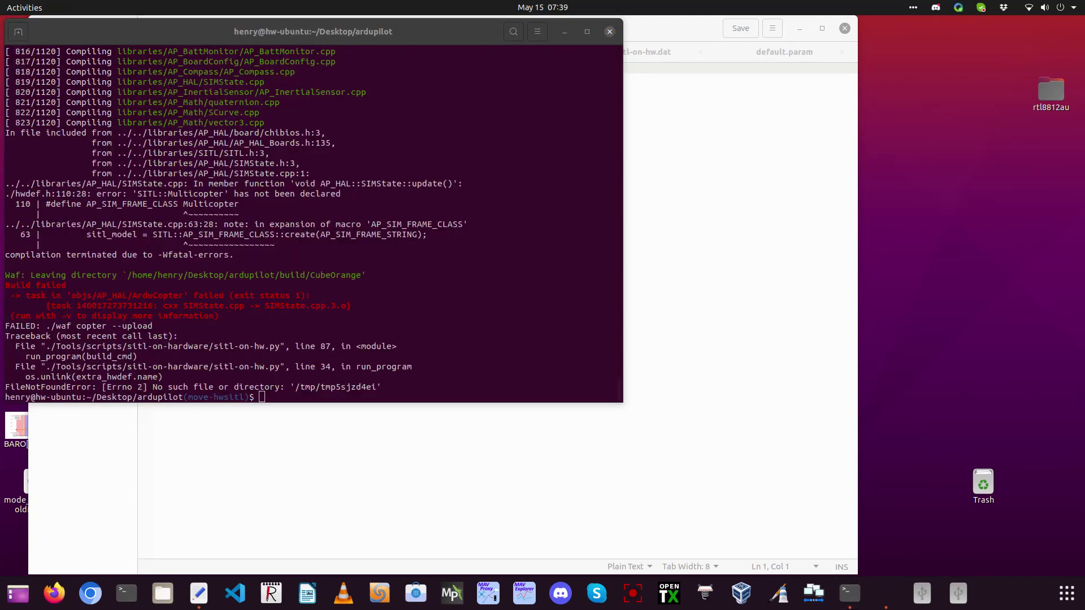
{"action": "left_click", "coordinate": [352, 302]}
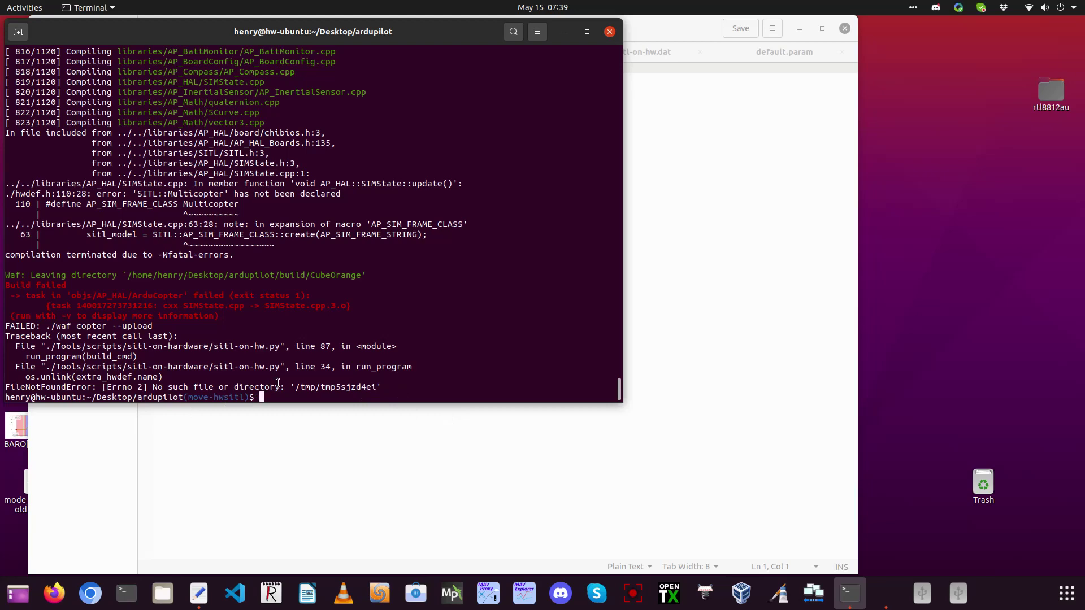
Rerun the copter build with the sim class corrected to MultiCopter
{"action": "key", "text": "Up"}
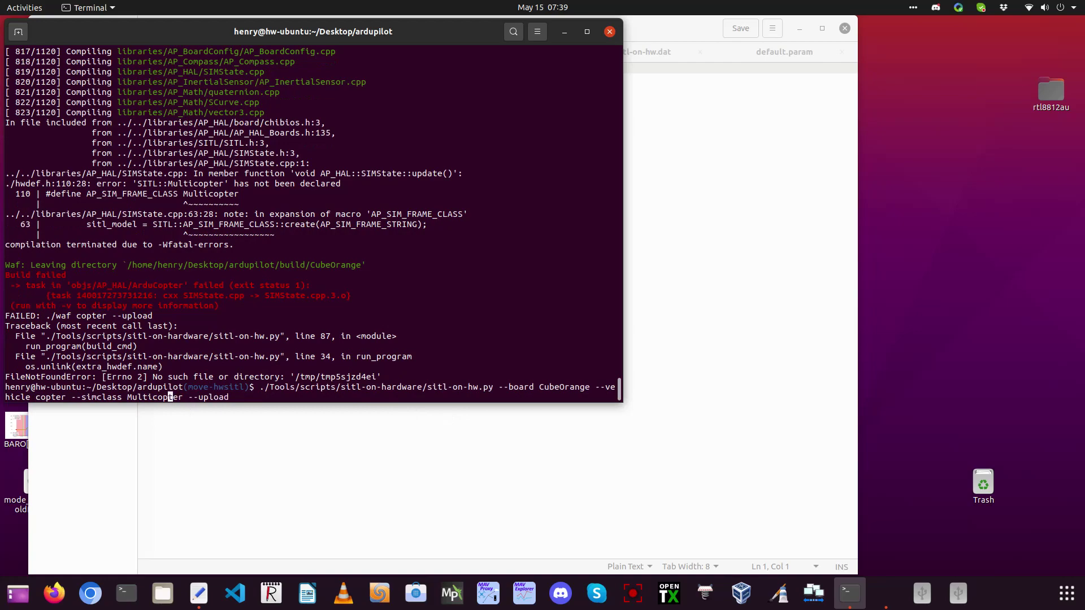
{"action": "key", "text": "BackSpace"}
{"action": "type", "text": "C"}
{"action": "key", "text": "Return"}
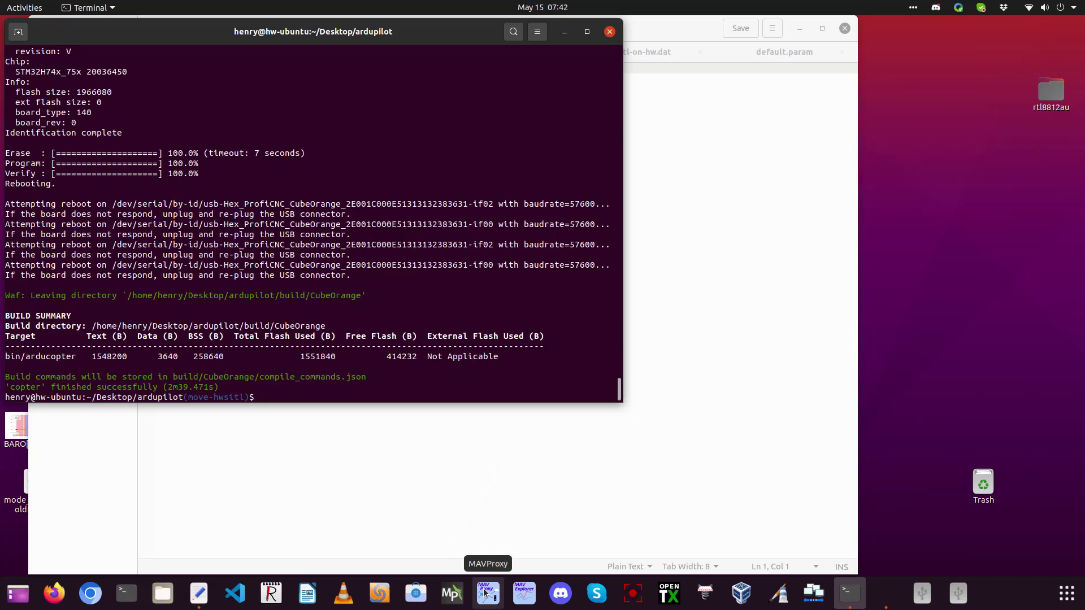
Launch MAVProxy for the copter, reposition its window, and run the pre-arm checks
{"action": "left_click", "coordinate": [484, 593]}
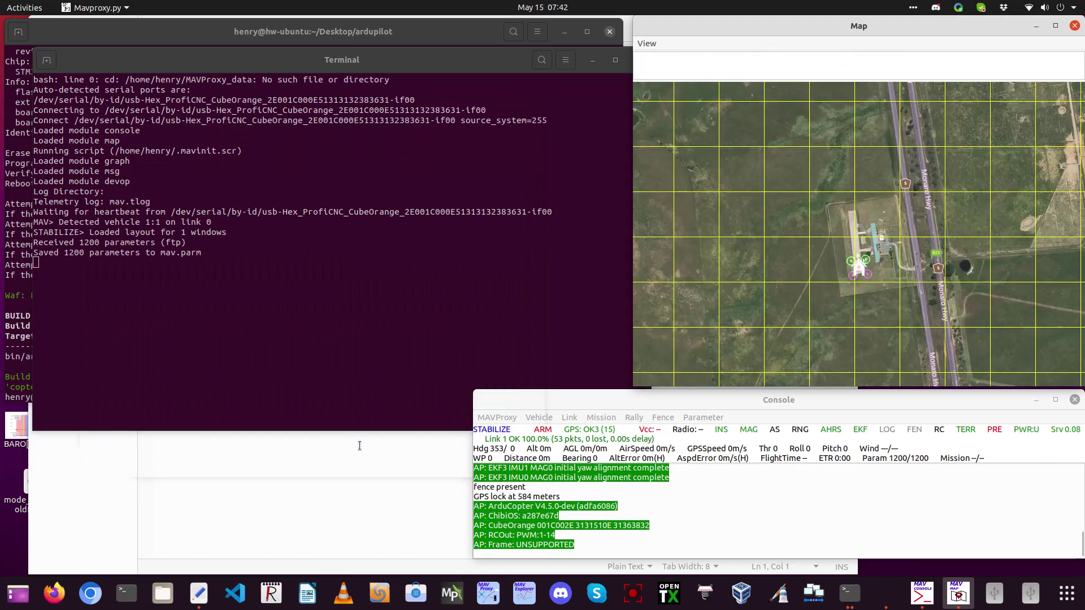
{"action": "left_click", "coordinate": [388, 55]}
{"action": "left_click_drag", "start_coordinate": [388, 54], "coordinate": [361, 26]}
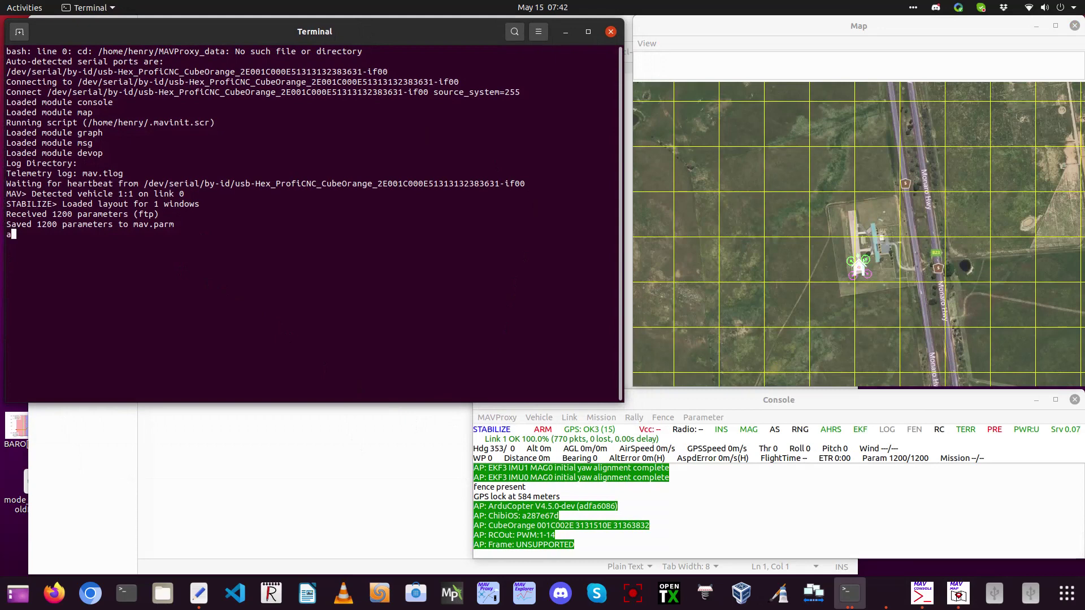
{"action": "type", "text": "rm prear"}
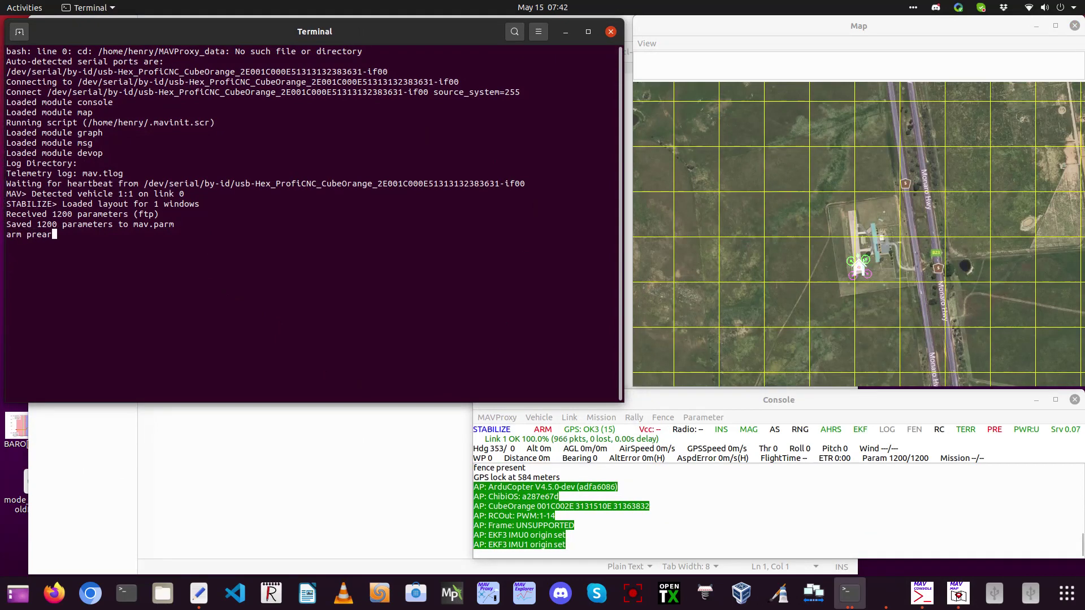
{"action": "type", "text": "ms"}
{"action": "key", "text": "Return"}
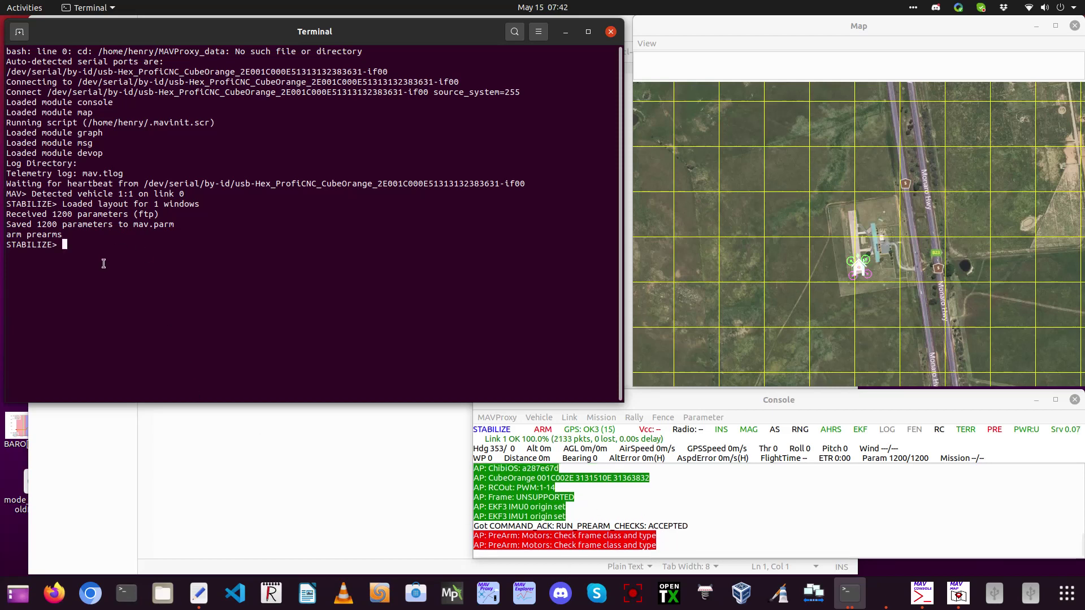
Set FRAME_CLASS to 1 (Quad), confirm it, and check that FRAME_TYPE reads 1 (X)
{"action": "type", "text": "param se"}
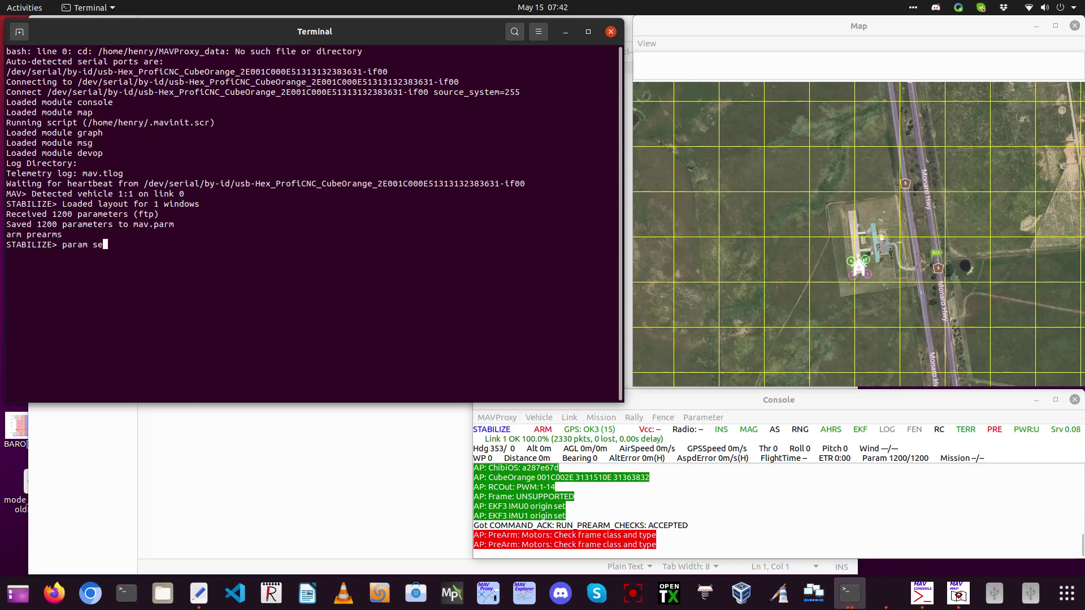
{"action": "type", "text": "t FRAME_"}
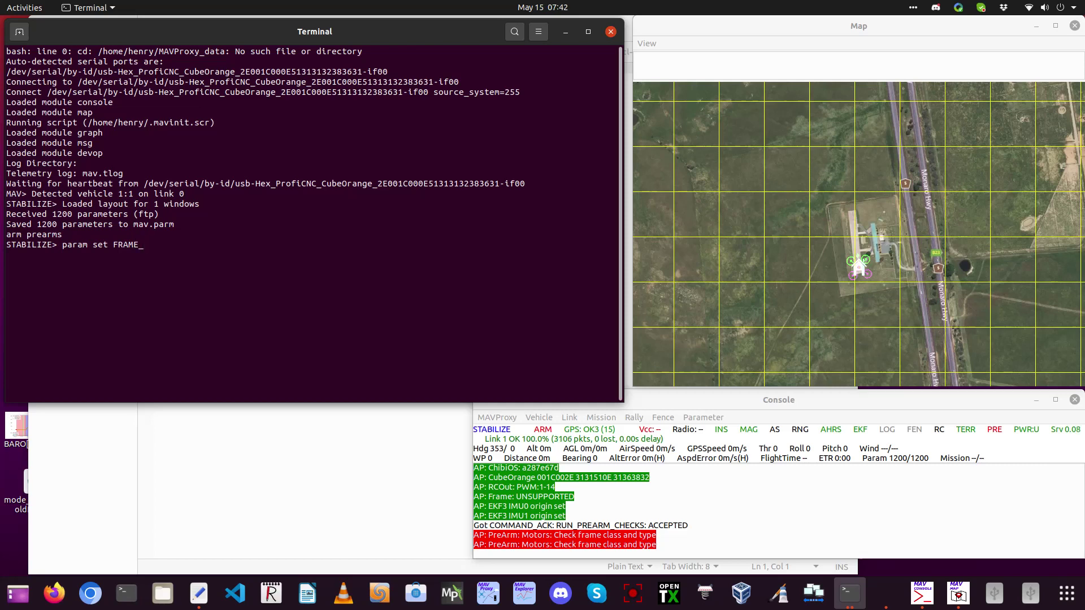
{"action": "type", "text": "CLASS"}
{"action": "key", "text": "Return"}
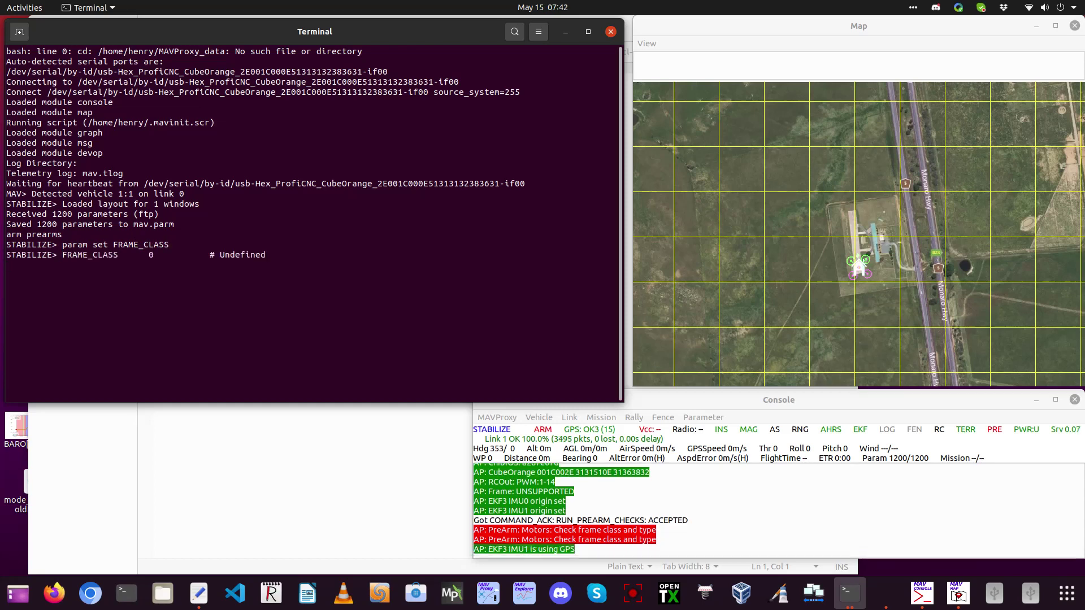
{"action": "key", "text": "Up"}
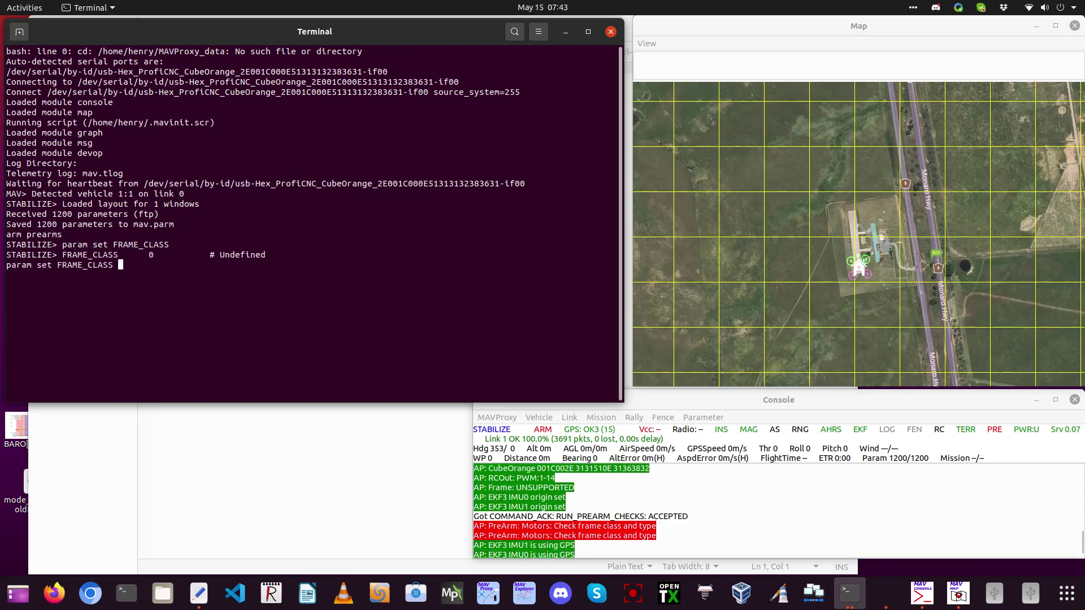
{"action": "type", "text": "1"}
{"action": "key", "text": "Return"}
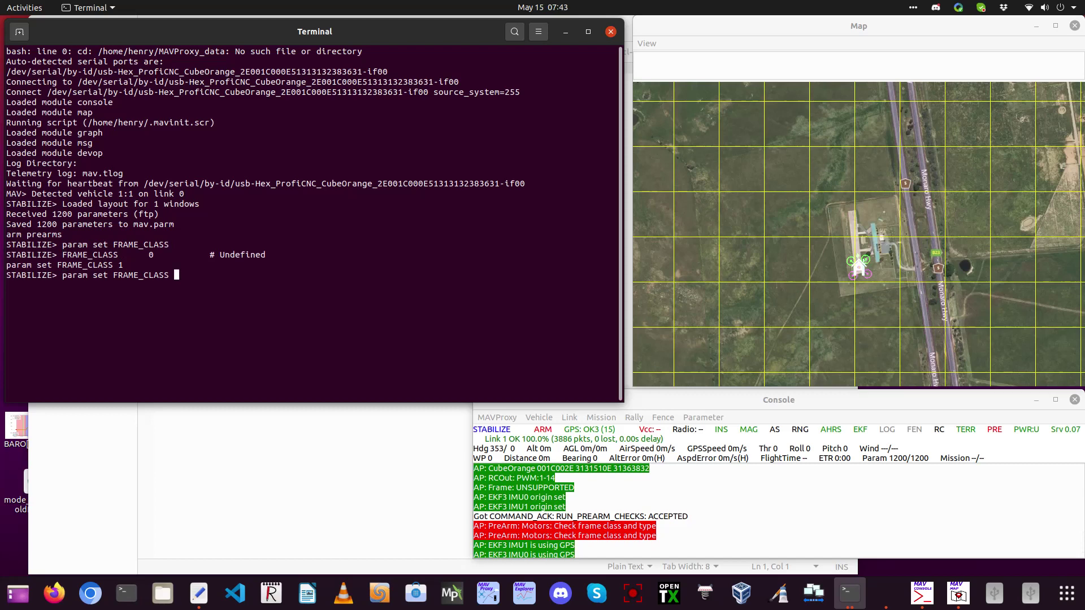
{"action": "key", "text": "Return"}
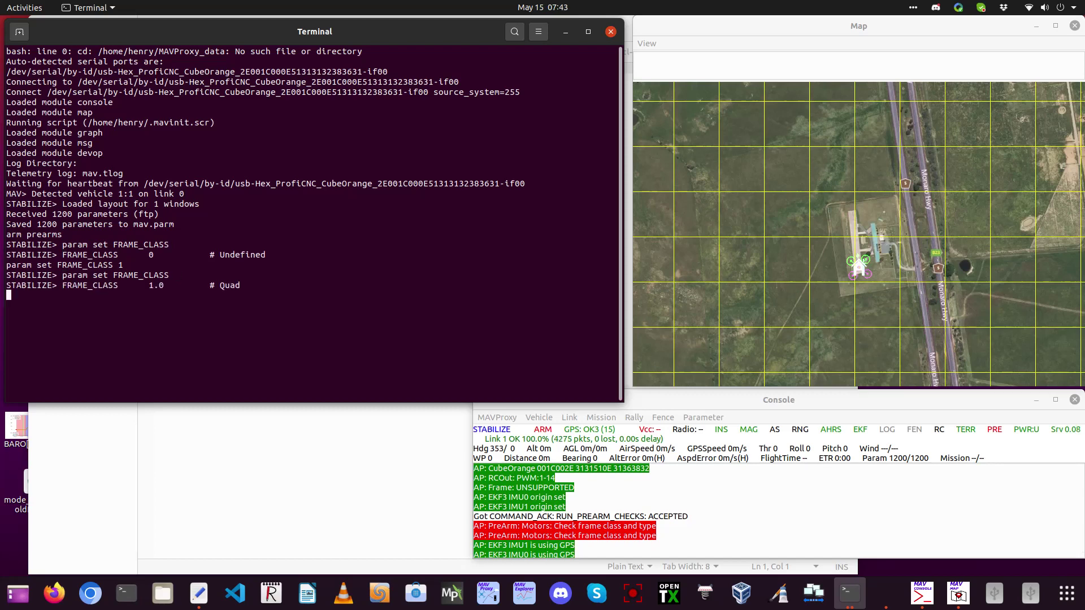
{"action": "type", "text": "param set FRAME_TYPE"}
{"action": "key", "text": "Return"}
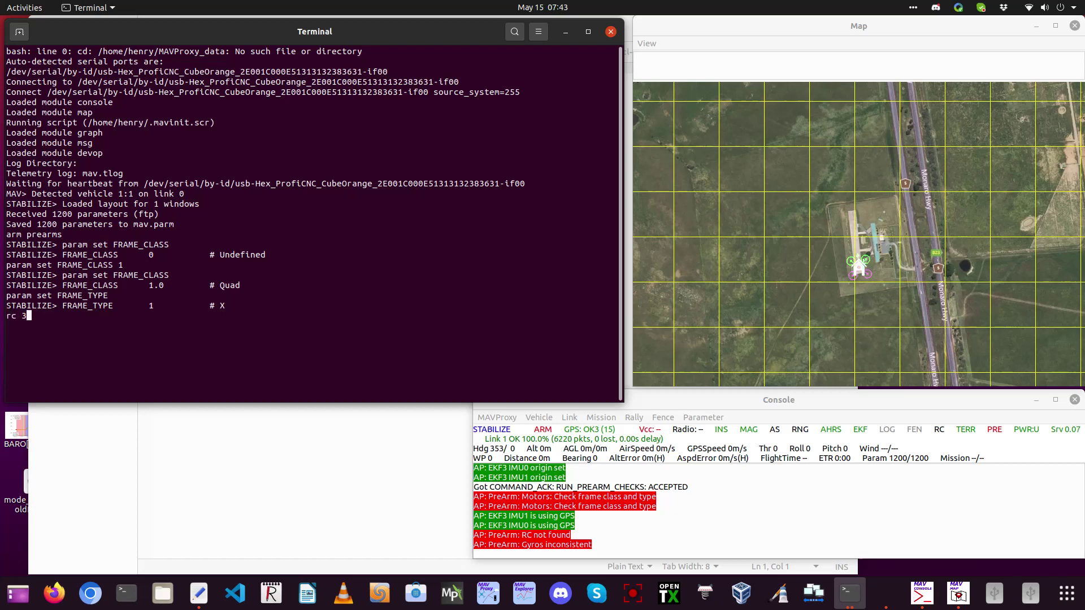
Set throttle channel 3 to 1000, switch the copter to LOITER and arm it
{"action": "type", "text": "1000"}
{"action": "key", "text": "Return"}
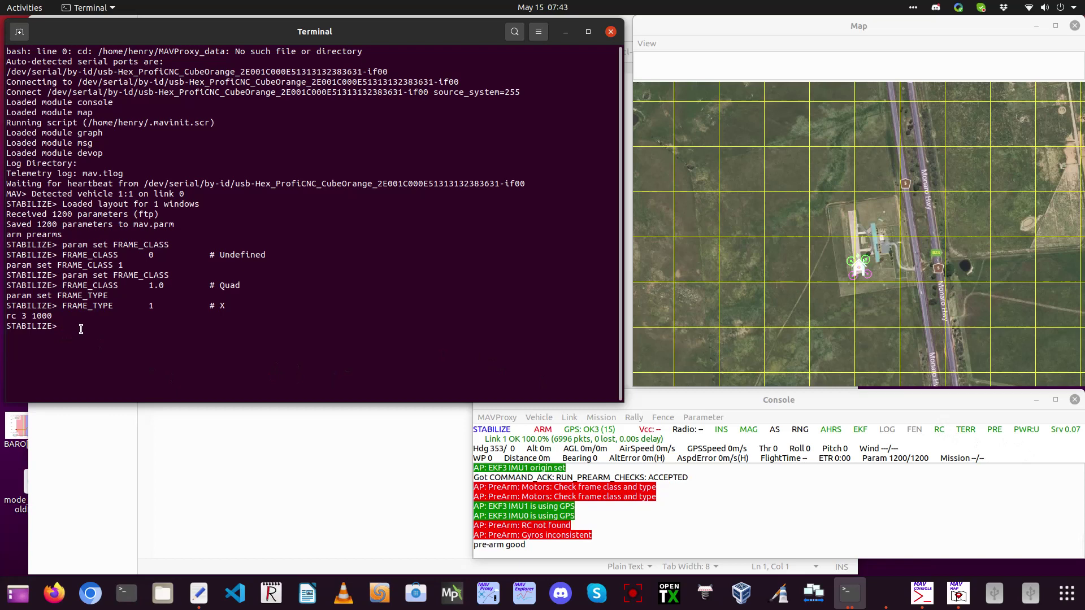
{"action": "type", "text": "loiter"}
{"action": "key", "text": "Return"}
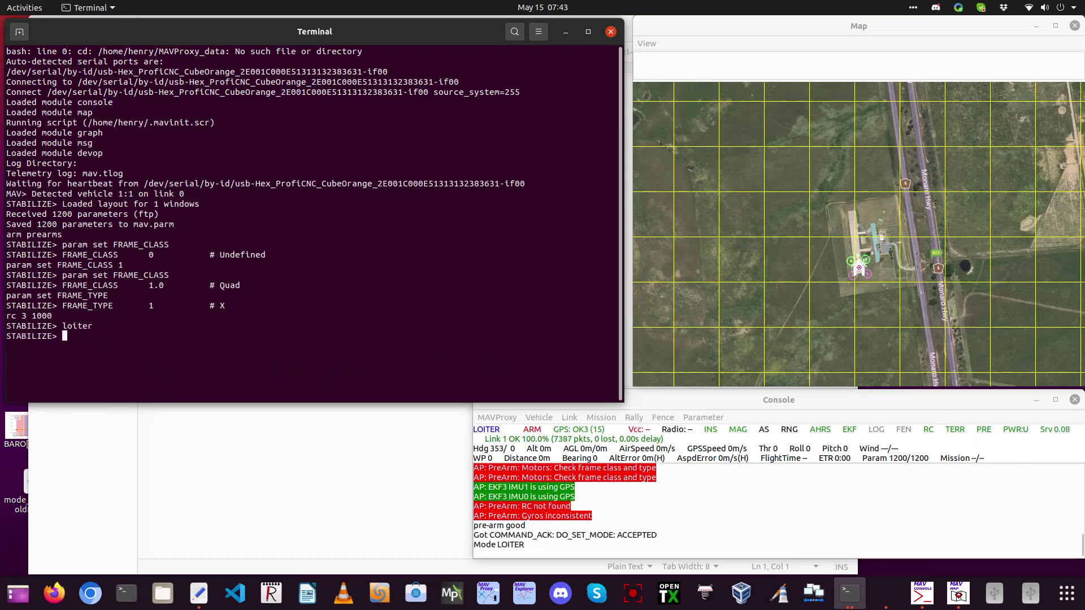
{"action": "type", "text": "arm thro"}
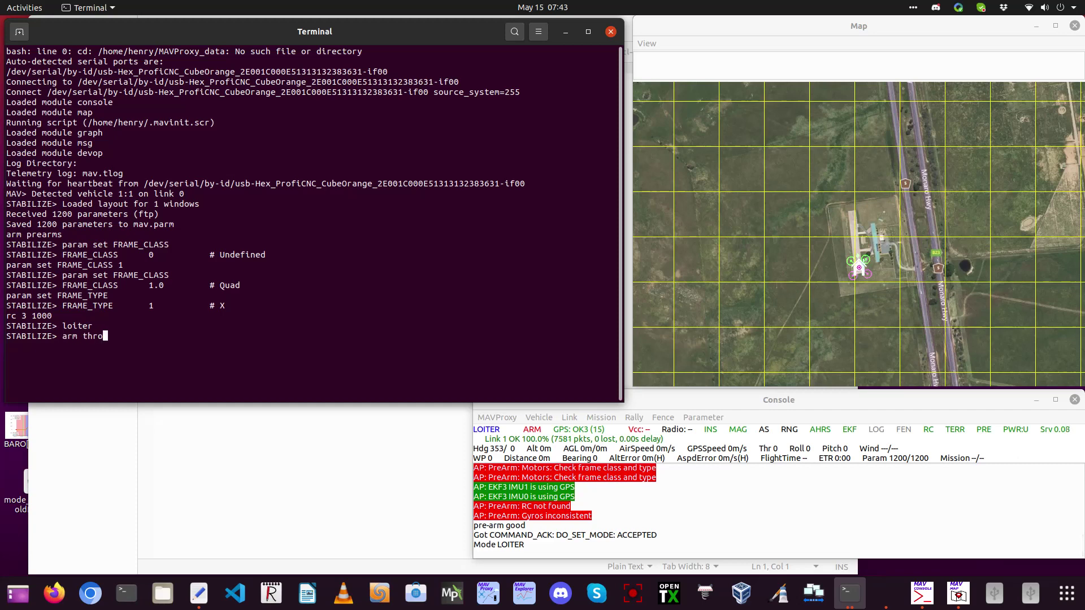
{"action": "type", "text": "ttle"}
{"action": "key", "text": "Return"}
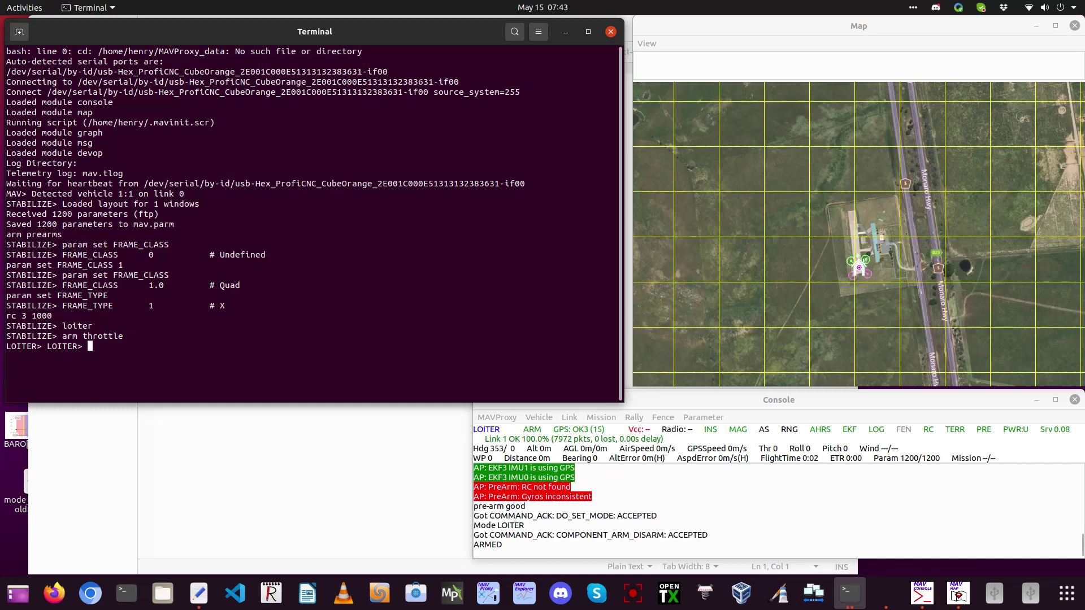
Climb with throttle at 2000, centre yaw at 1500, and start returning throttle to 1500
{"action": "type", "text": "rc 3 2000"}
{"action": "key", "text": "Return"}
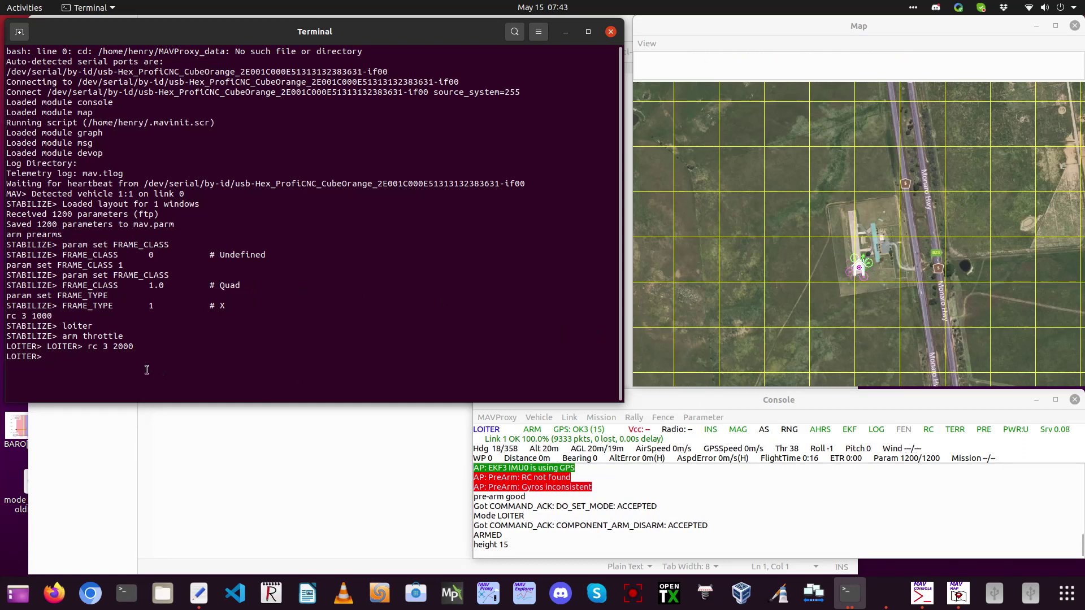
{"action": "type", "text": "rc "}
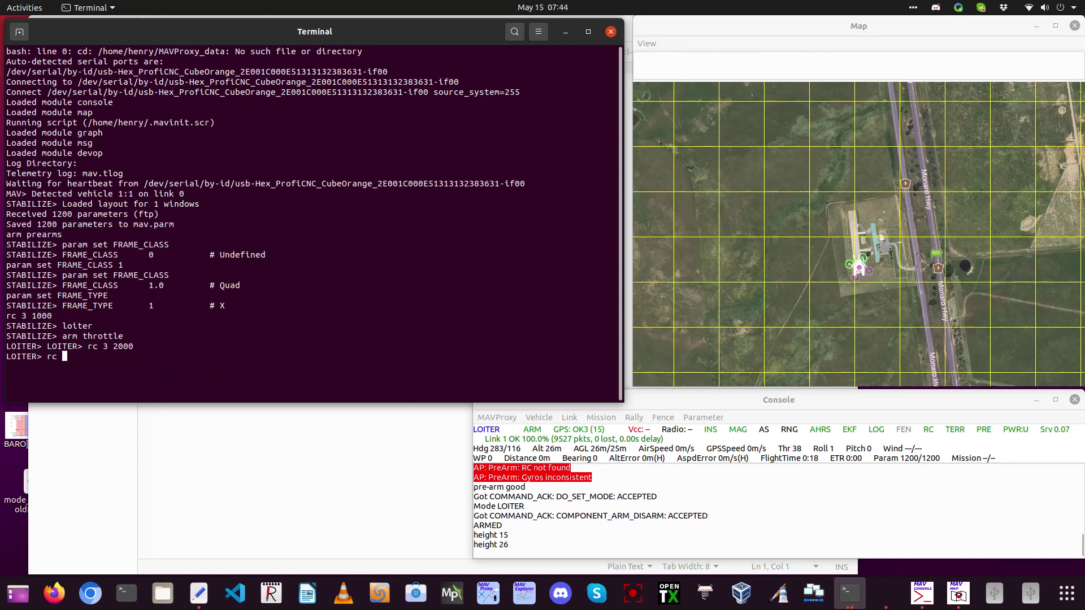
{"action": "type", "text": "4 1500"}
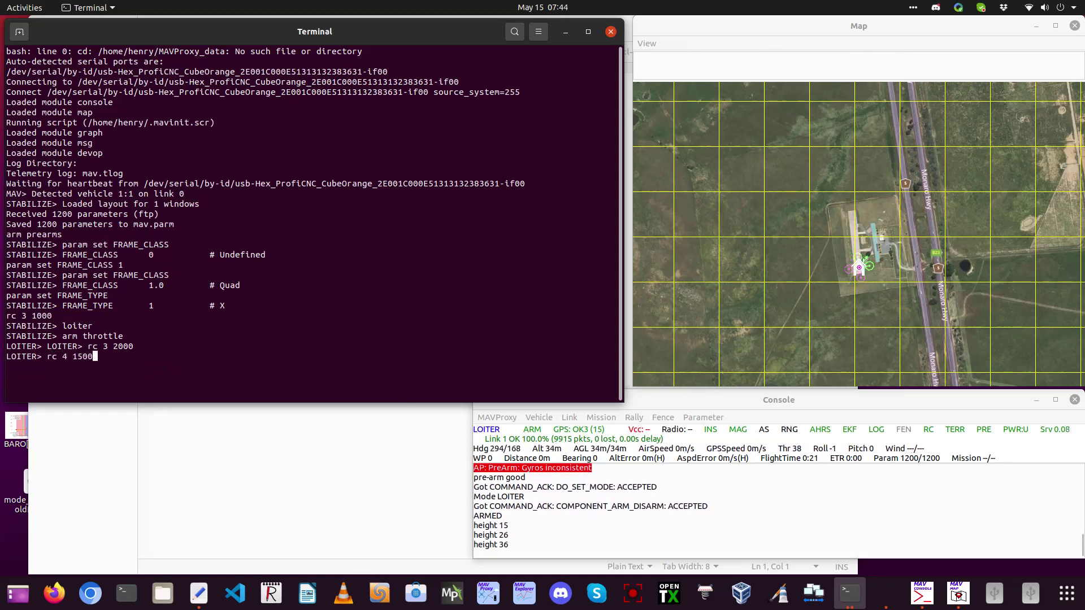
{"action": "key", "text": "Return"}
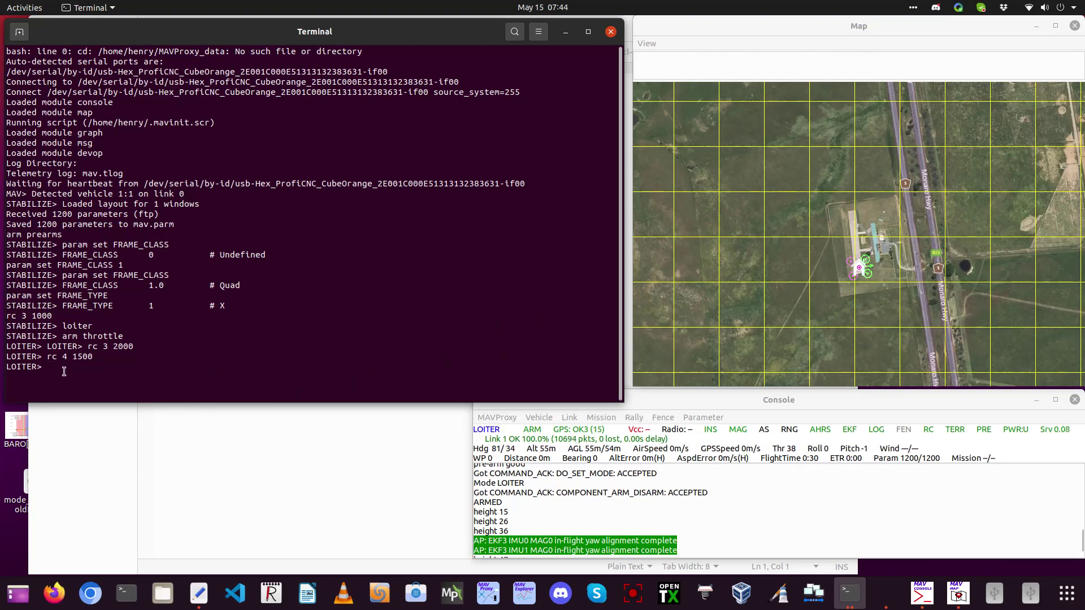
{"action": "type", "text": "rc 3 1500"}
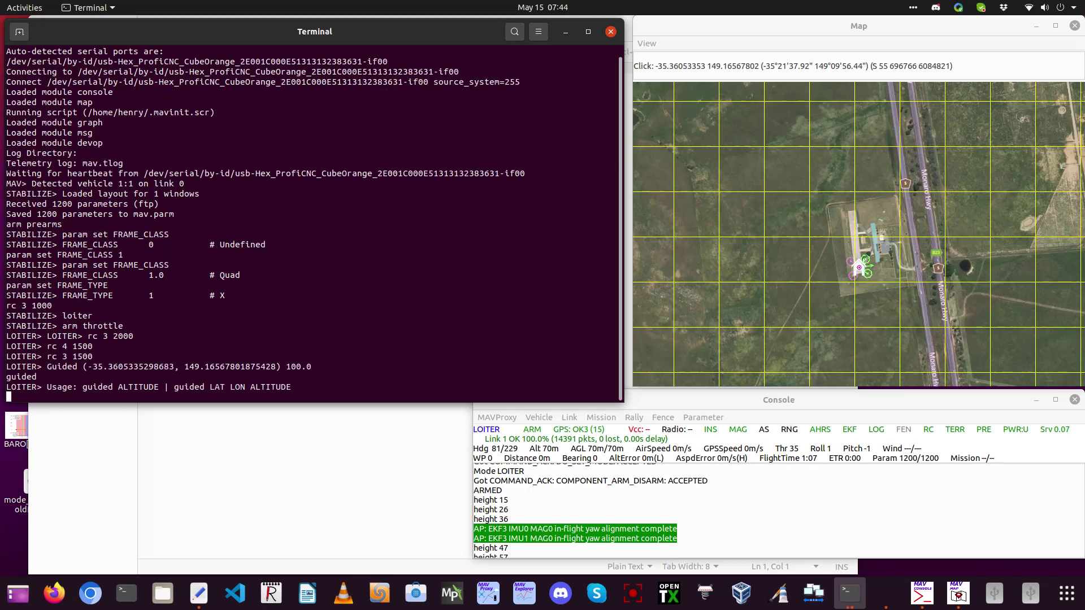
Switch to GUIDED and fly the copter to a map point north of the airfield at 100 m
{"action": "type", "text": "mode guided"}
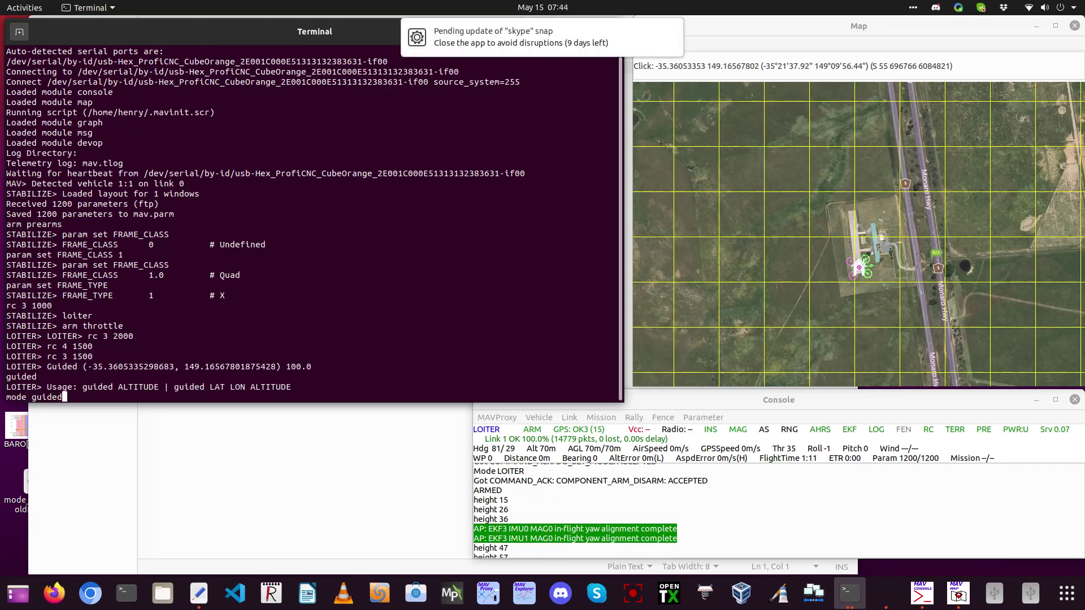
{"action": "key", "text": "Return"}
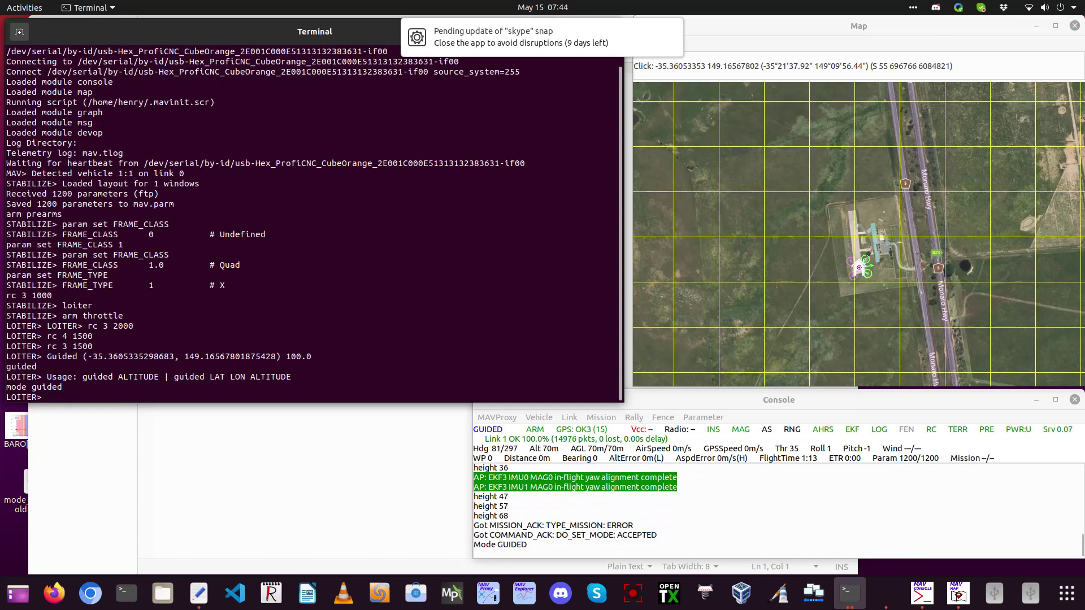
{"action": "right_click", "coordinate": [867, 121]}
{"action": "left_click", "coordinate": [894, 100]}
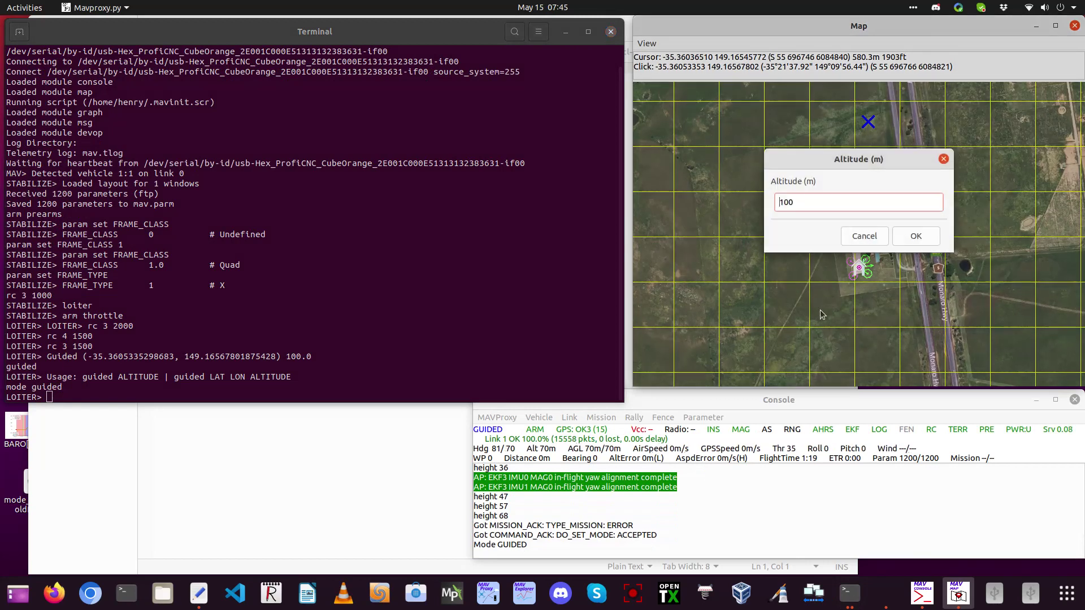
{"action": "left_click", "coordinate": [931, 237]}
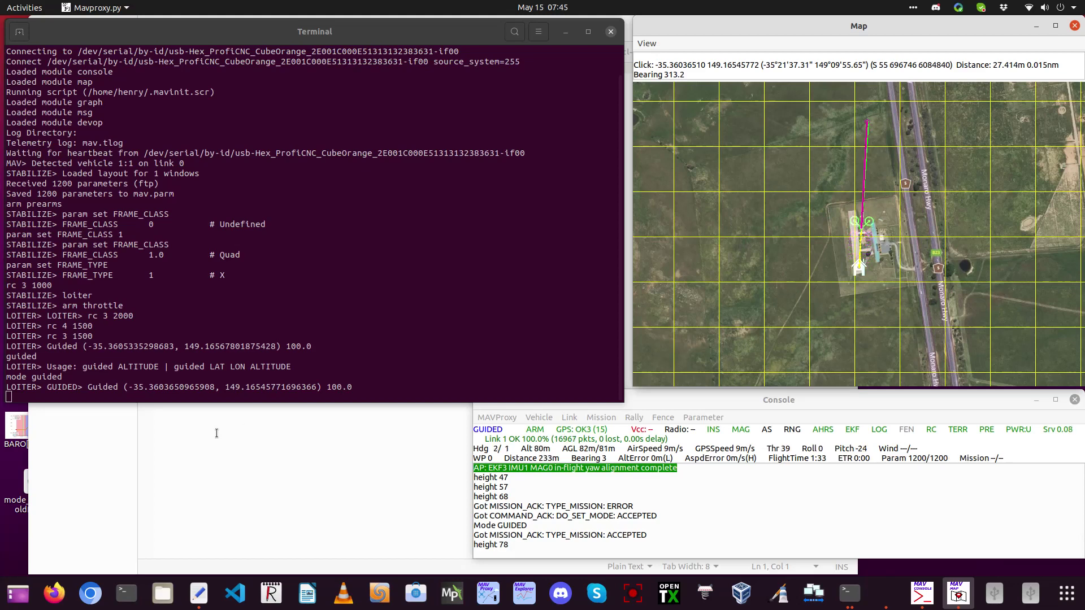
{"action": "left_click", "coordinate": [141, 399]}
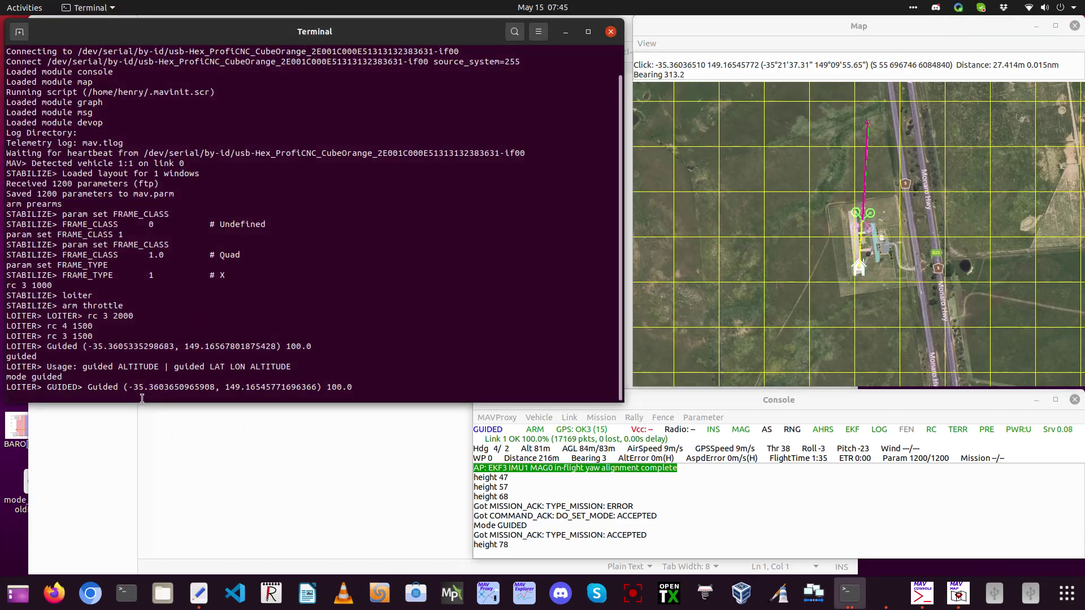
Enter 'rtl' so the copter returns to its launch point
{"action": "type", "text": "rtl"}
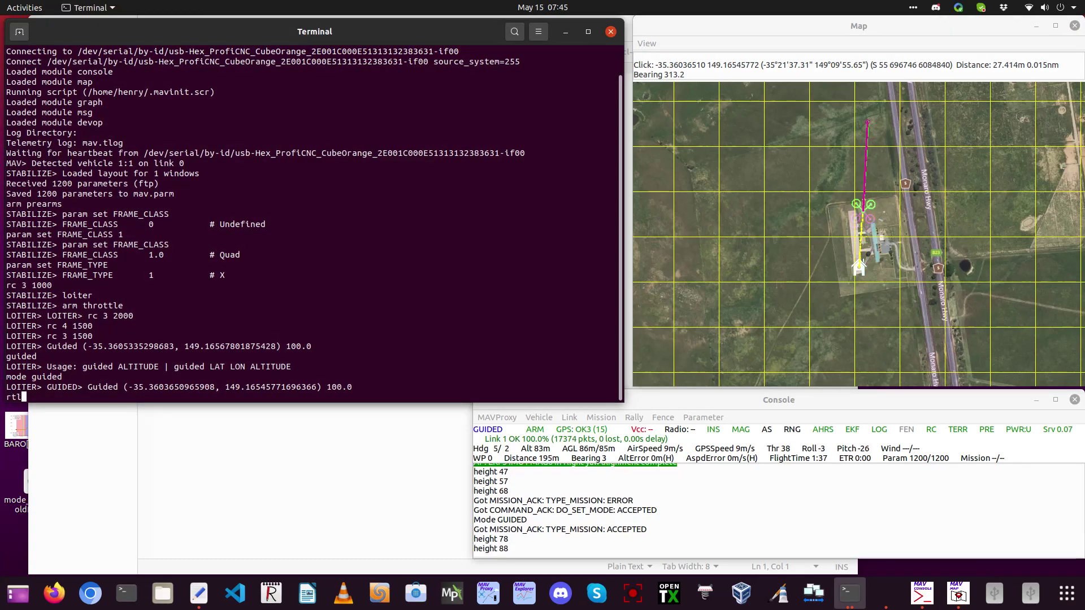
{"action": "key", "text": "Return"}
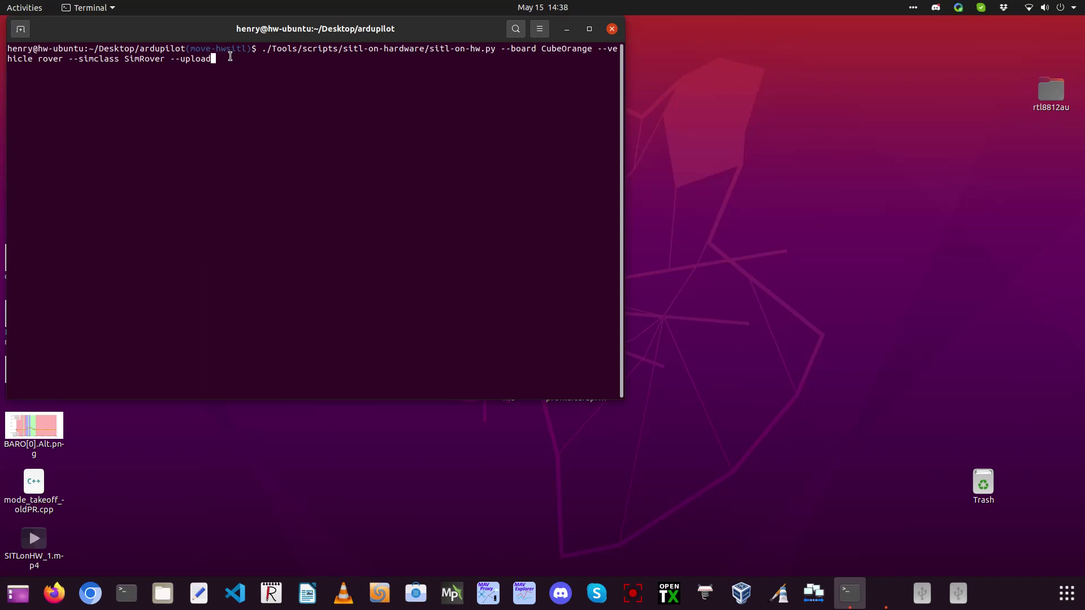
Build and flash the SimRover firmware to the CubeOrange, then launch MAVProxy
{"action": "key", "text": "Return"}
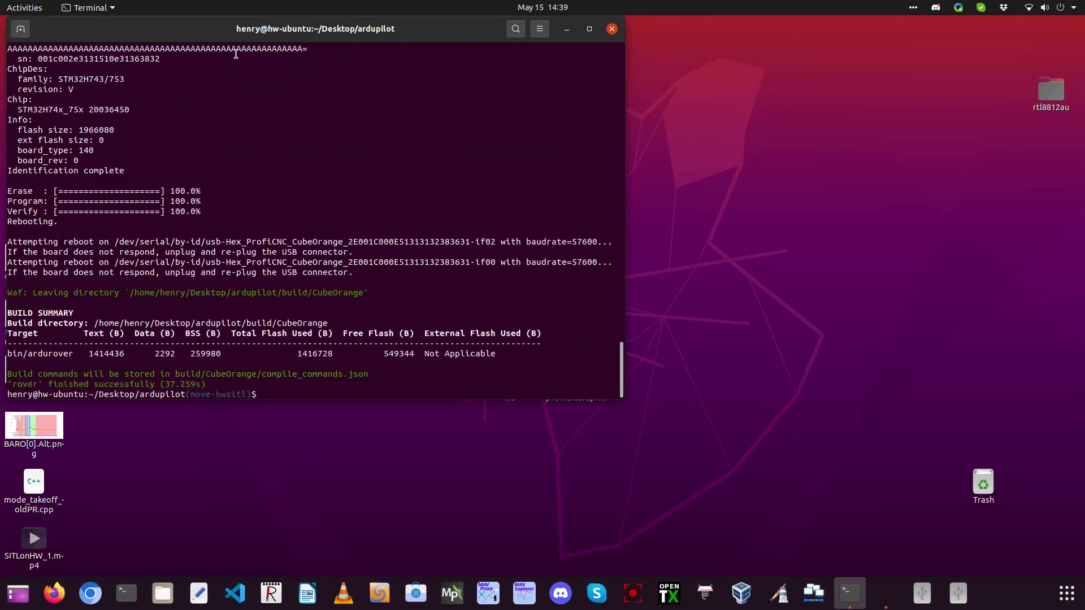
{"action": "left_click", "coordinate": [489, 596]}
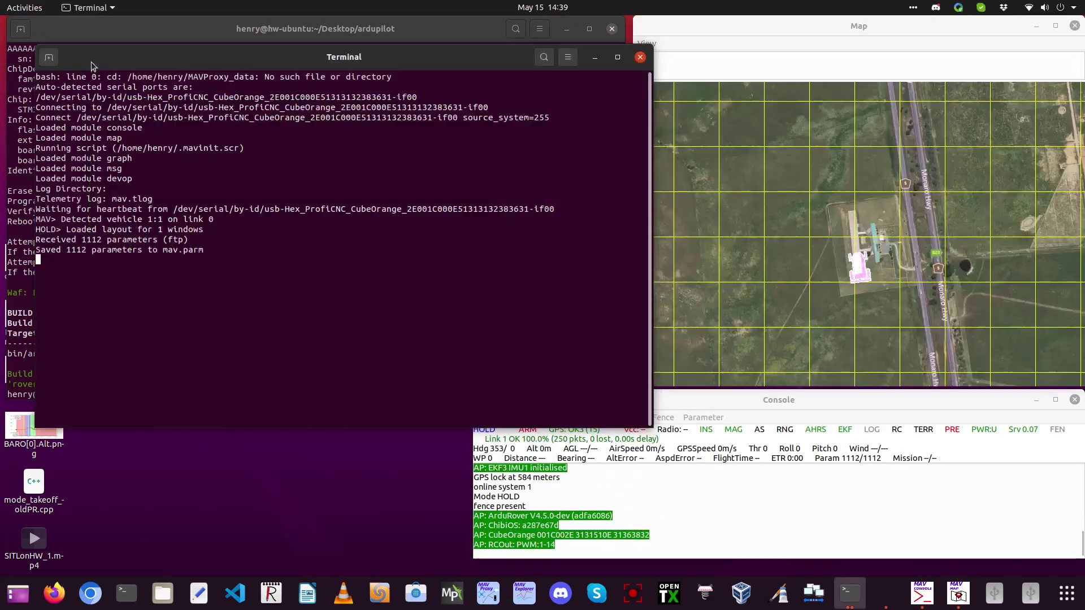
Put the rover in ACRO, set throttle channel 3 to neutral 1500, and arm it
{"action": "left_click_drag", "start_coordinate": [91, 62], "coordinate": [64, 31]}
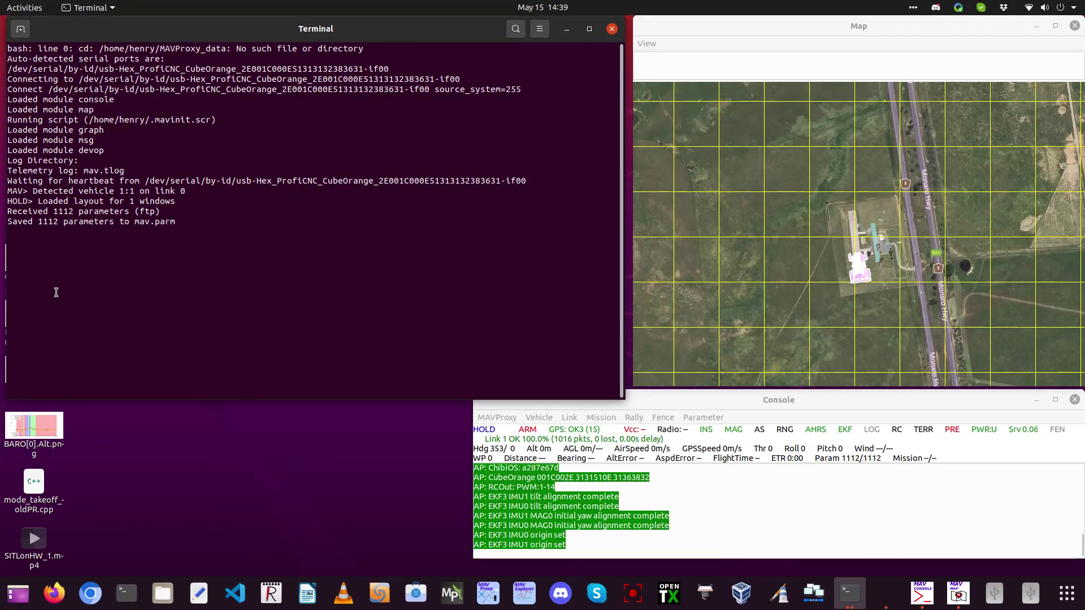
{"action": "type", "text": "m"}
{"action": "type", "text": "ode a"}
{"action": "type", "text": "ct"}
{"action": "type", "text": "o"}
{"action": "key", "text": "Return"}
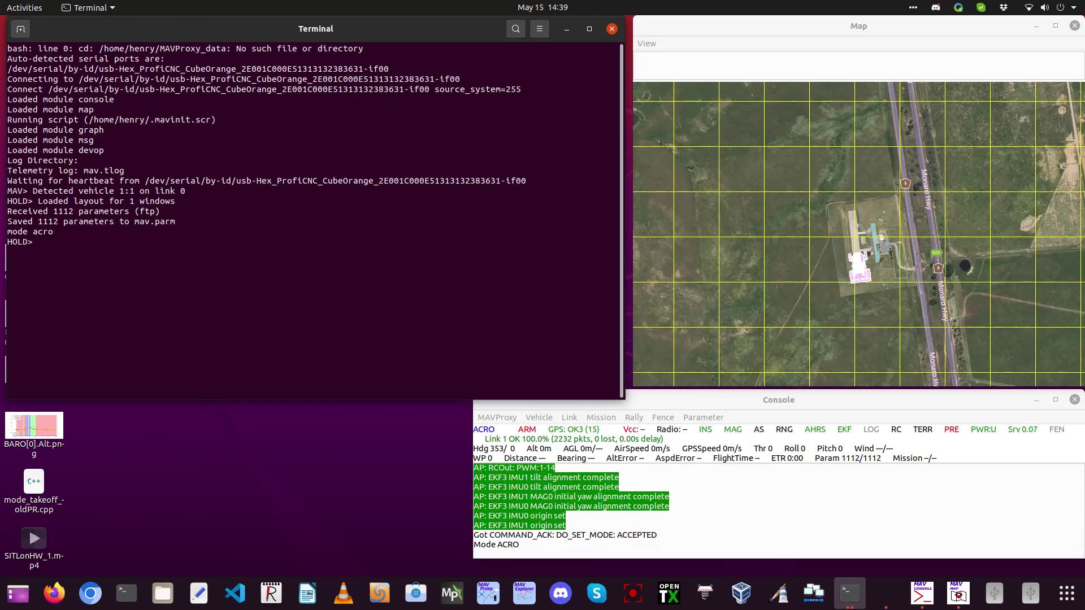
{"action": "type", "text": "rc 3"}
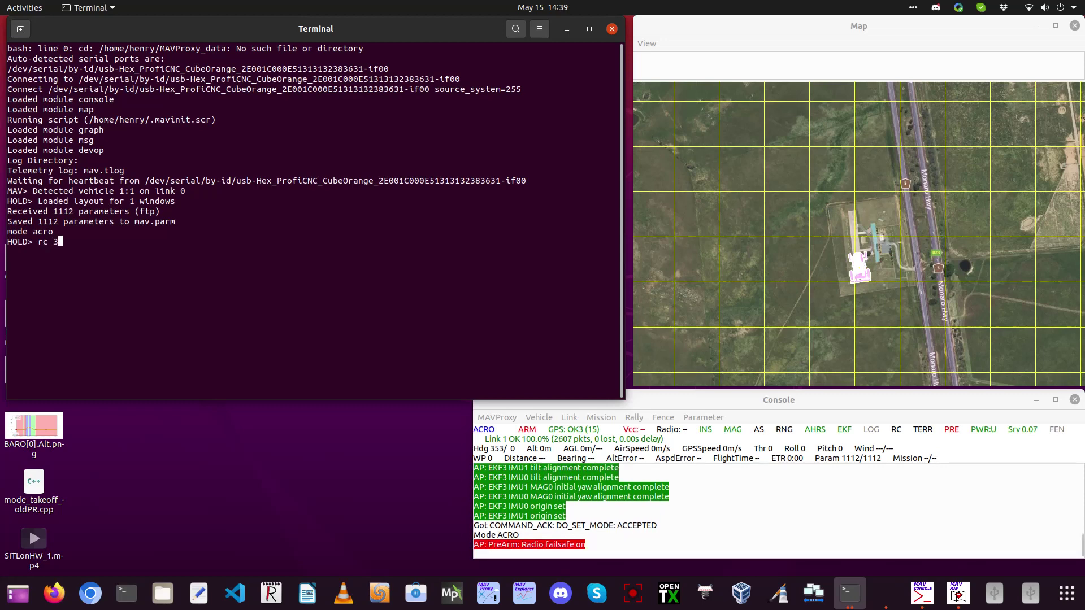
{"action": "type", "text": " 15"}
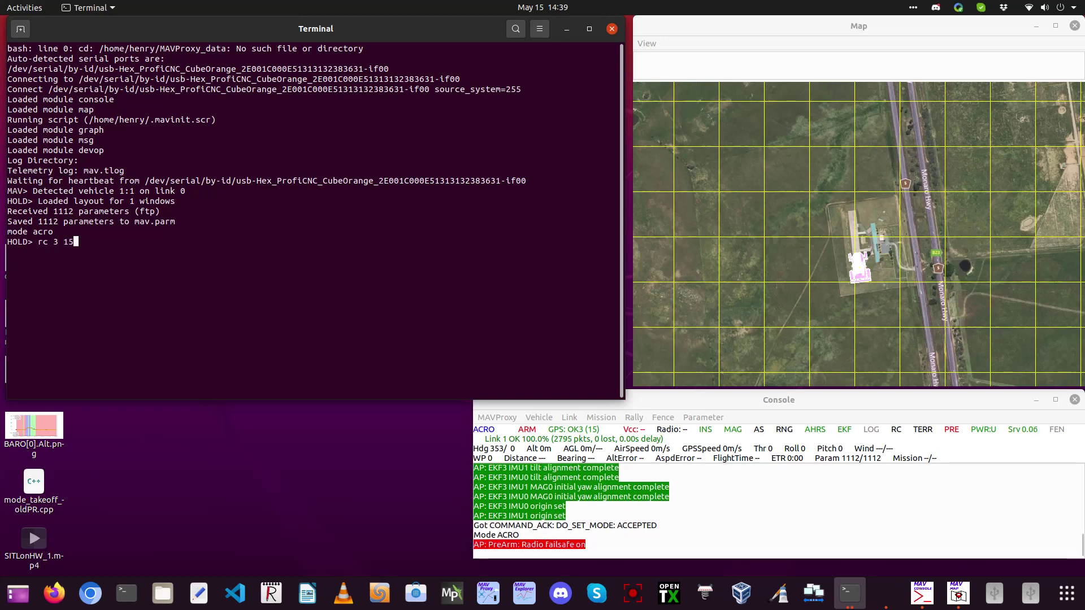
{"action": "type", "text": "00"}
{"action": "key", "text": "Return"}
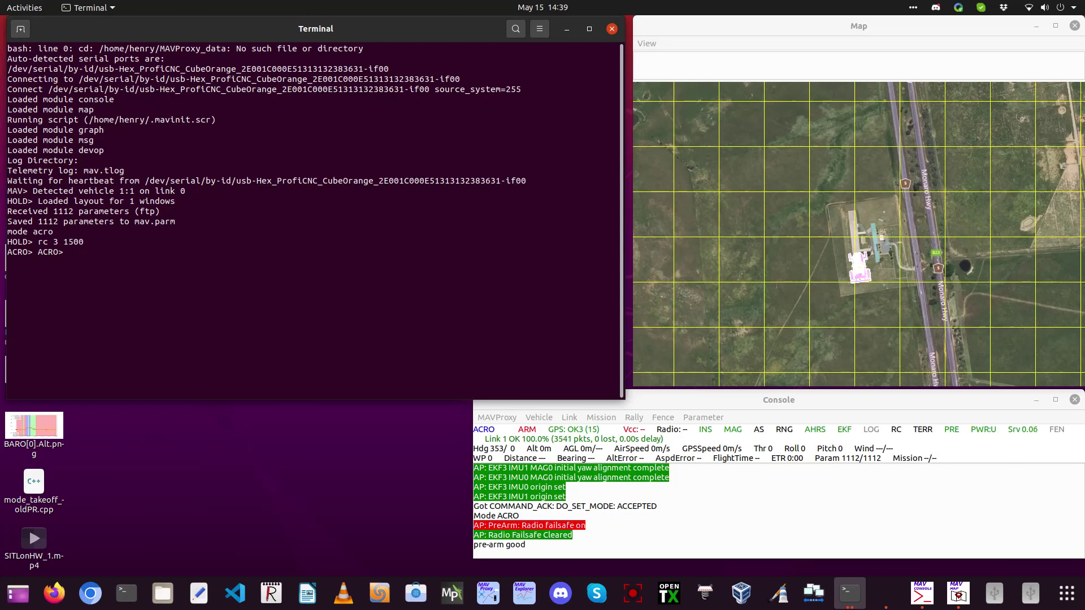
{"action": "type", "text": "arm thr"}
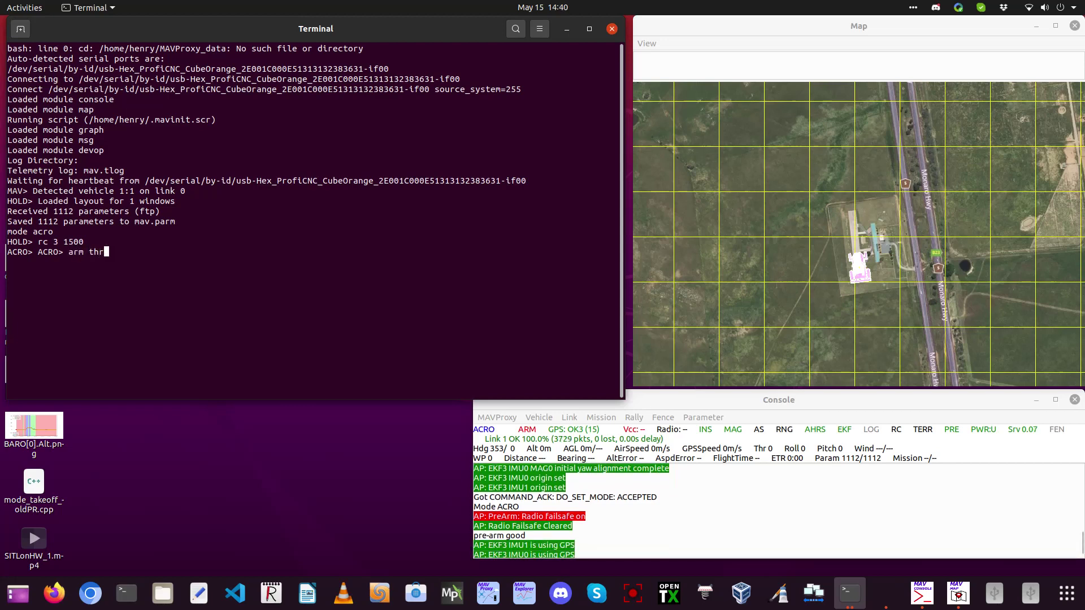
{"action": "type", "text": "ottle"}
{"action": "key", "text": "Return"}
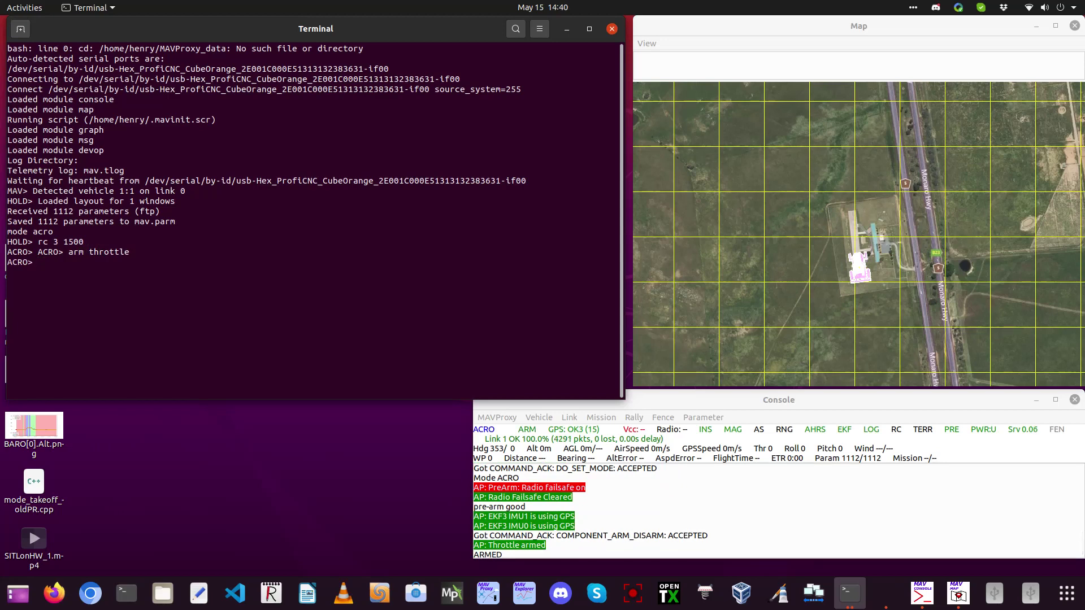
Drive forward at throttle 2000, then list the *SPEED parameters, showing CRUISE_SPEED and WP_SPEED at 2.0
{"action": "type", "text": "rc 3 2000"}
{"action": "key", "text": "Return"}
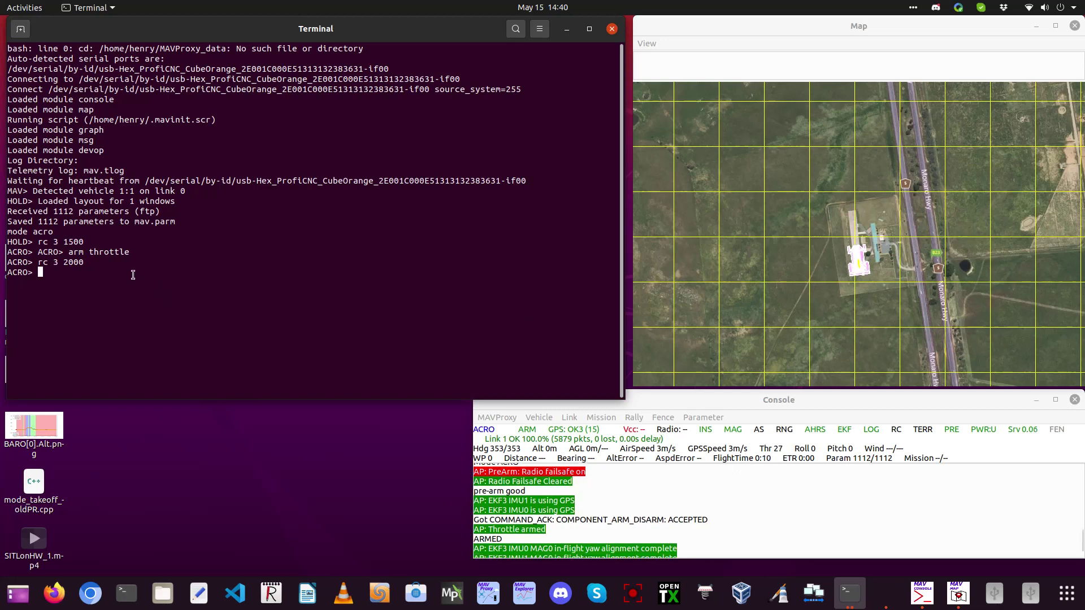
{"action": "type", "text": "param show"}
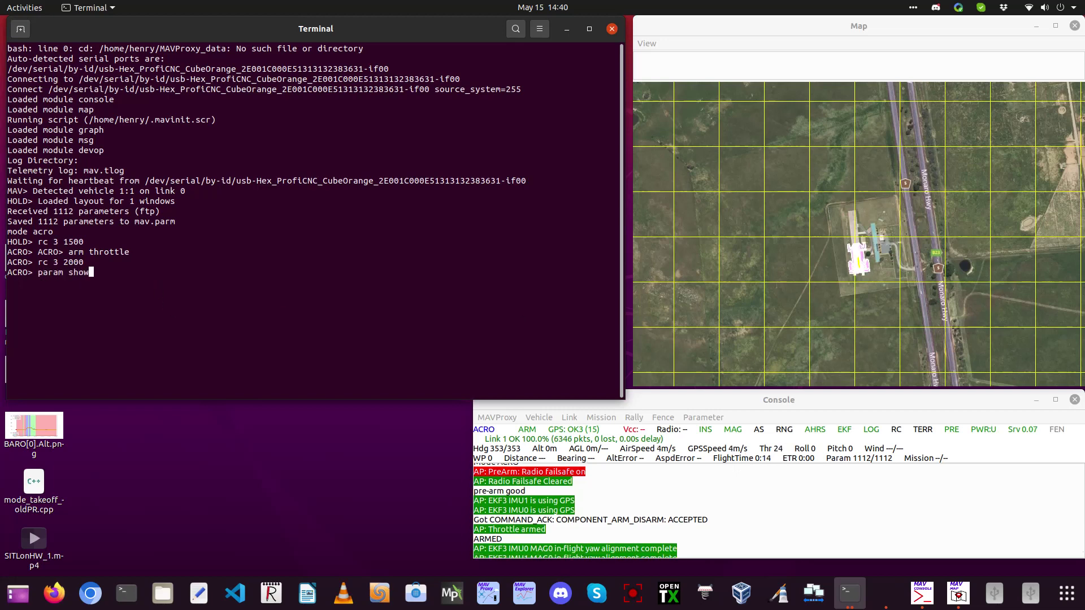
{"action": "type", "text": " *SPEED"}
{"action": "key", "text": "Return"}
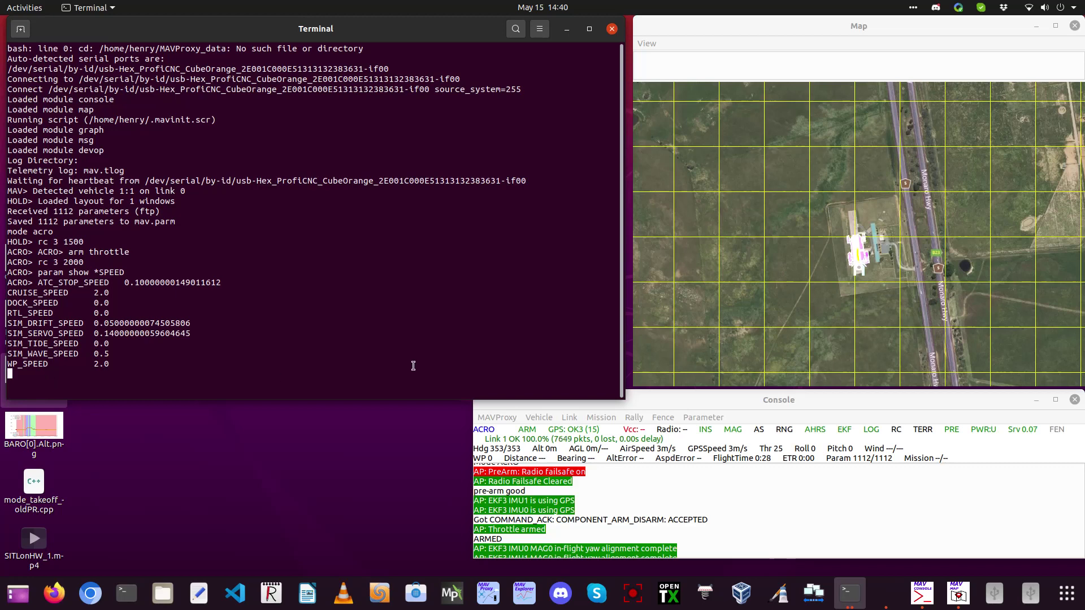
Load Desktop/ardupilot/roverparams.parm, setting WP_SPEED to 5 and CRUISE_SPEED to 9
{"action": "left_click", "coordinate": [696, 418]}
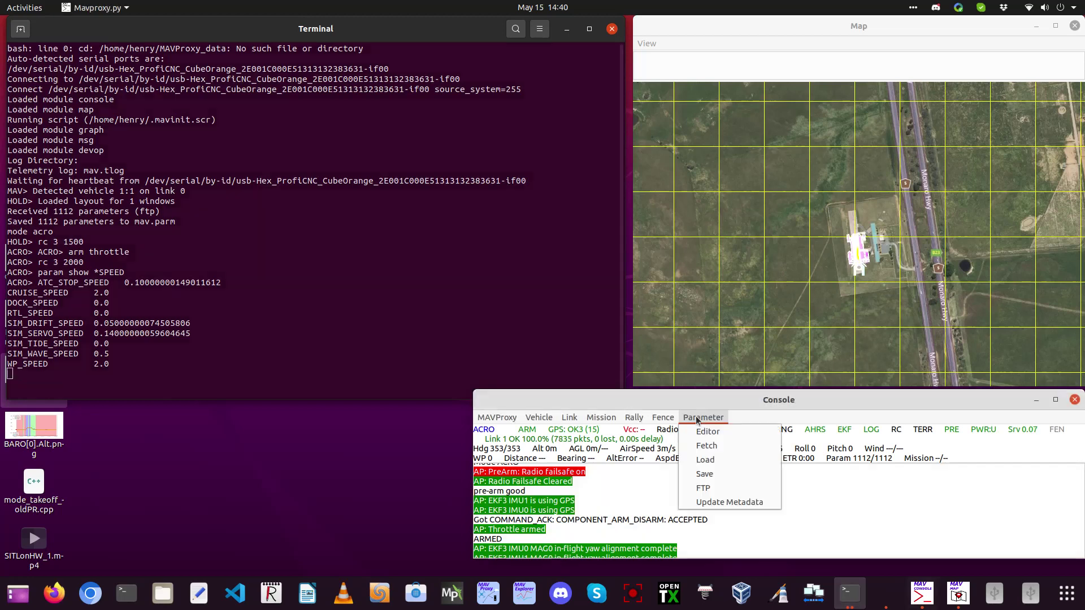
{"action": "left_click", "coordinate": [717, 460]}
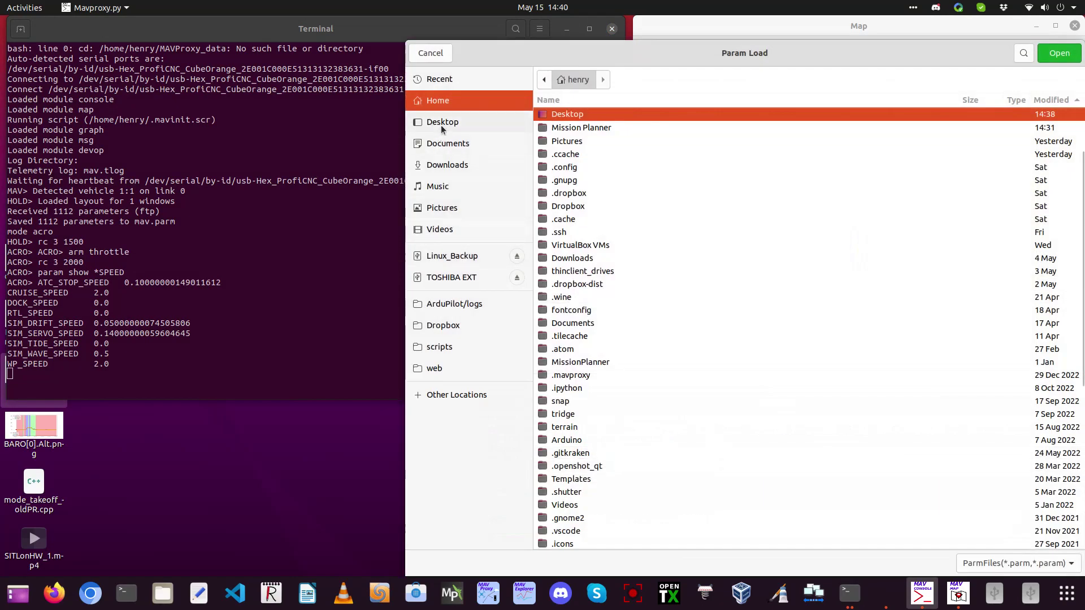
{"action": "left_click", "coordinate": [441, 123]}
{"action": "left_click", "coordinate": [598, 125]}
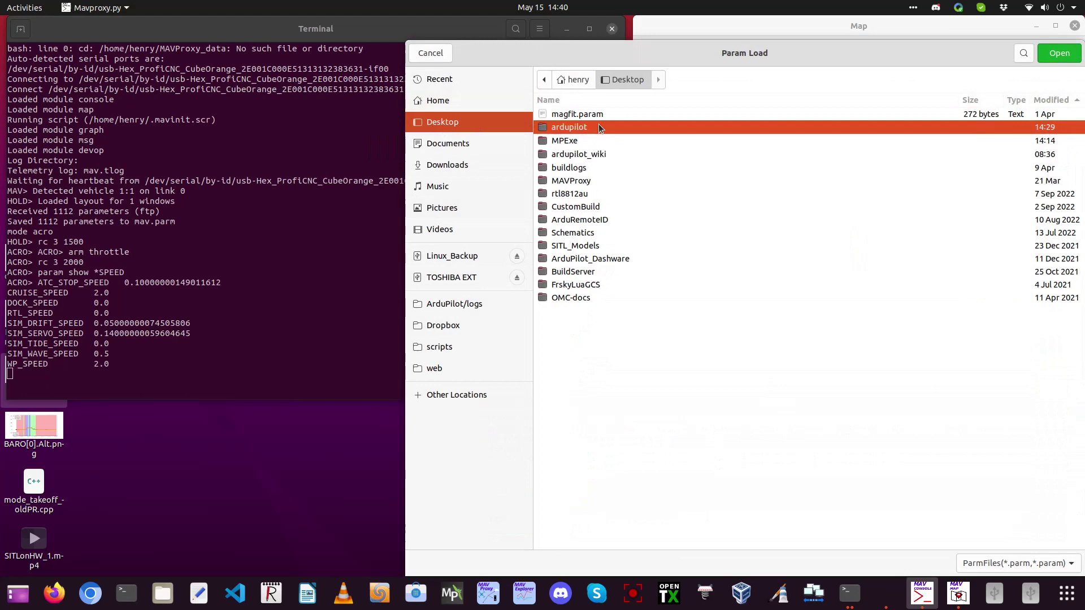
{"action": "double_click", "coordinate": [585, 125]}
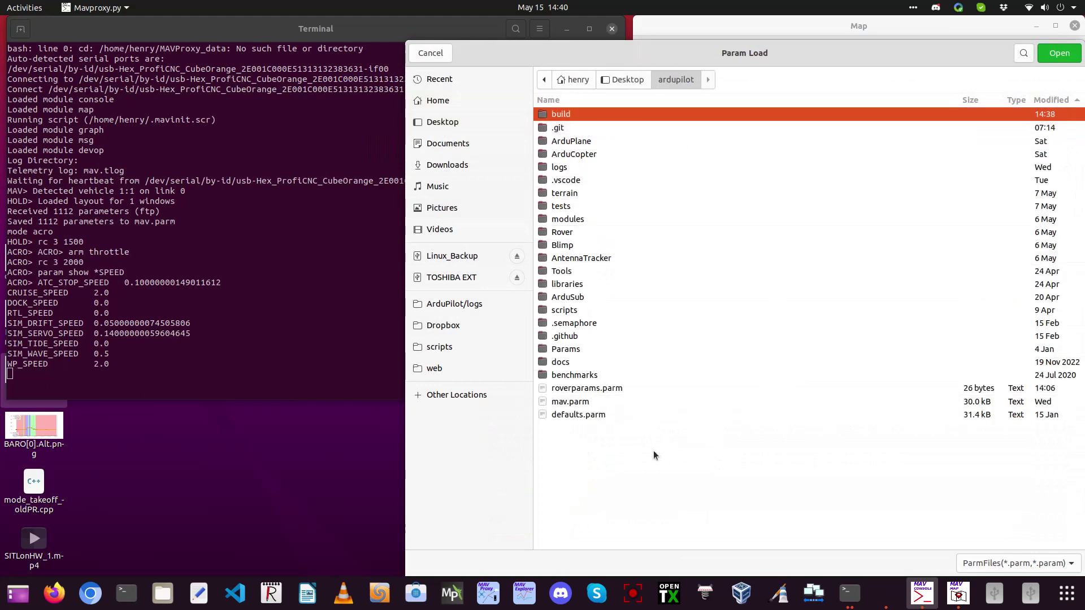
{"action": "double_click", "coordinate": [586, 389]}
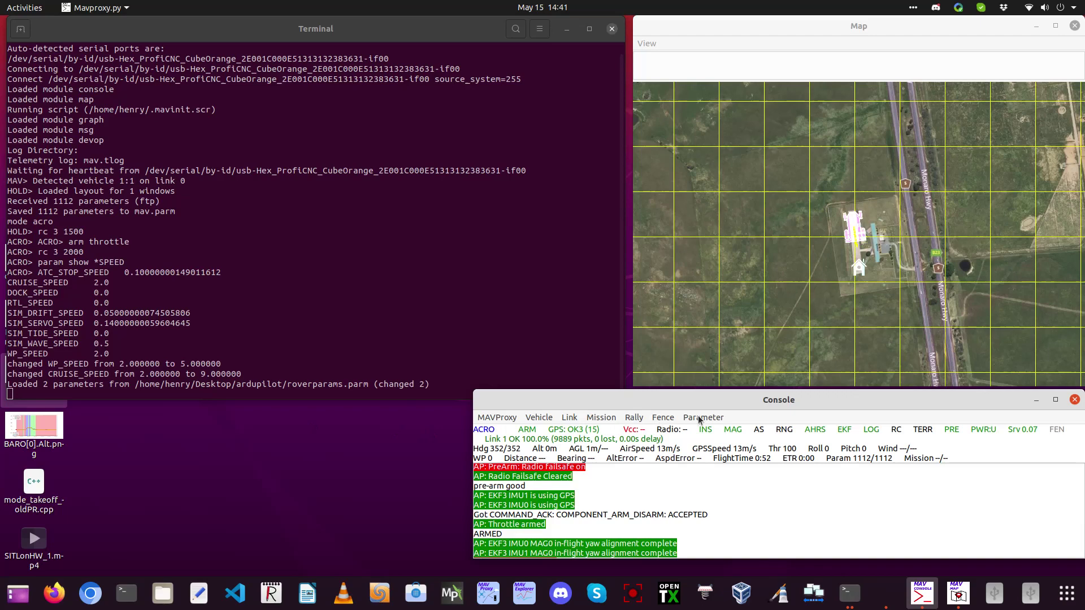
Load the 4-waypoint mission from Desktop/ardupilot/rovermission.wp
{"action": "left_click", "coordinate": [601, 419]}
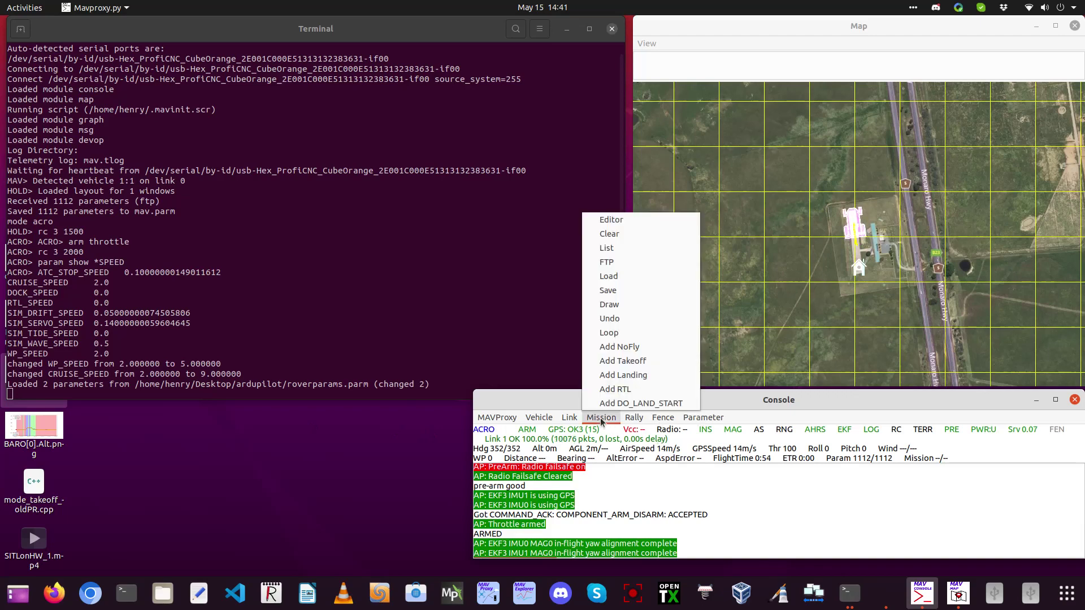
{"action": "left_click", "coordinate": [619, 275]}
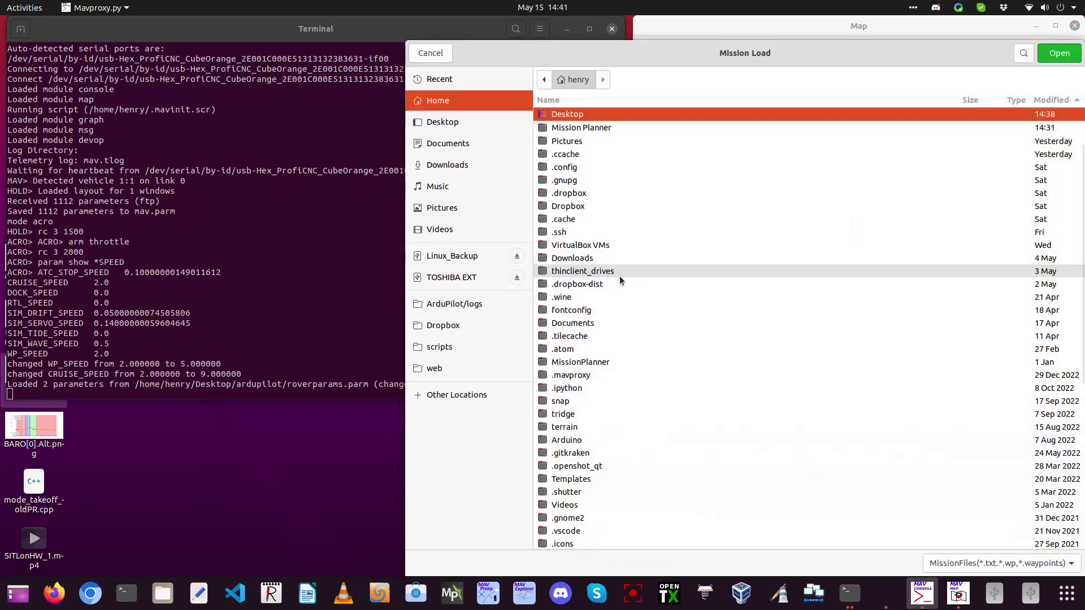
{"action": "left_click", "coordinate": [469, 121]}
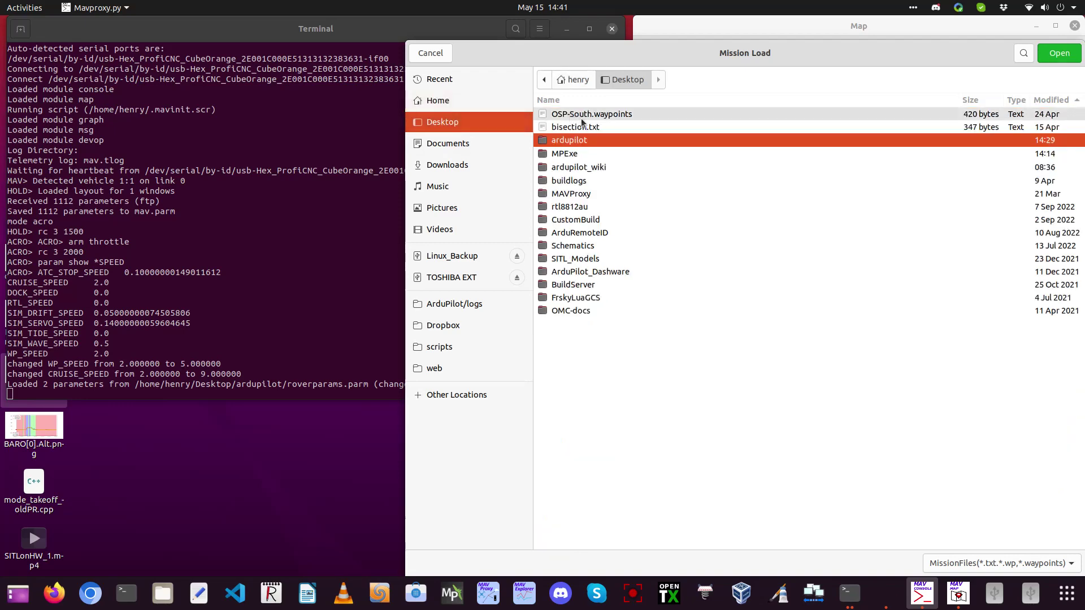
{"action": "double_click", "coordinate": [598, 140]}
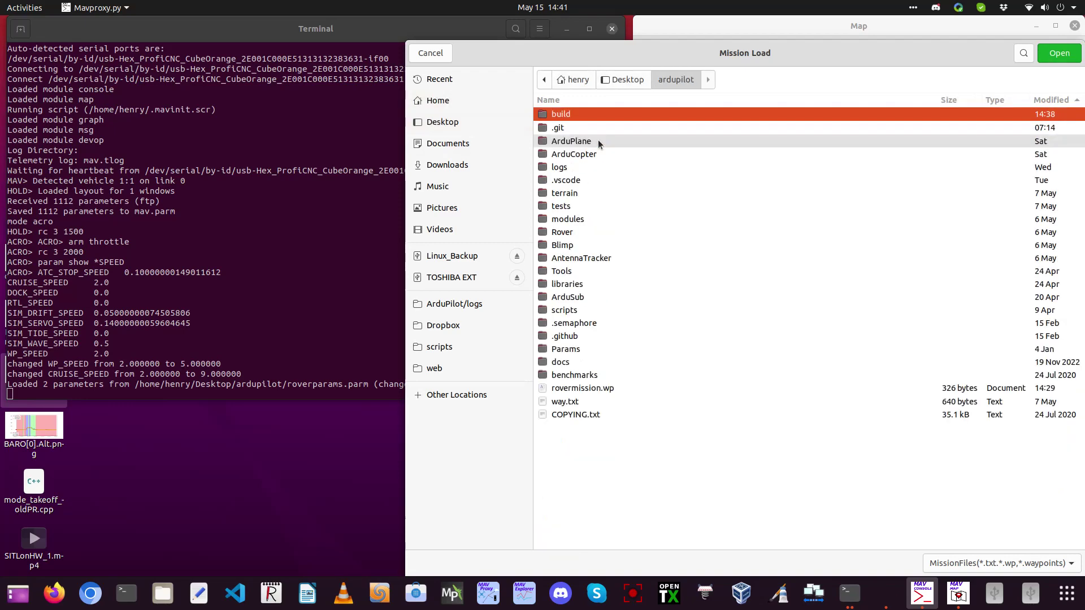
{"action": "double_click", "coordinate": [588, 389]}
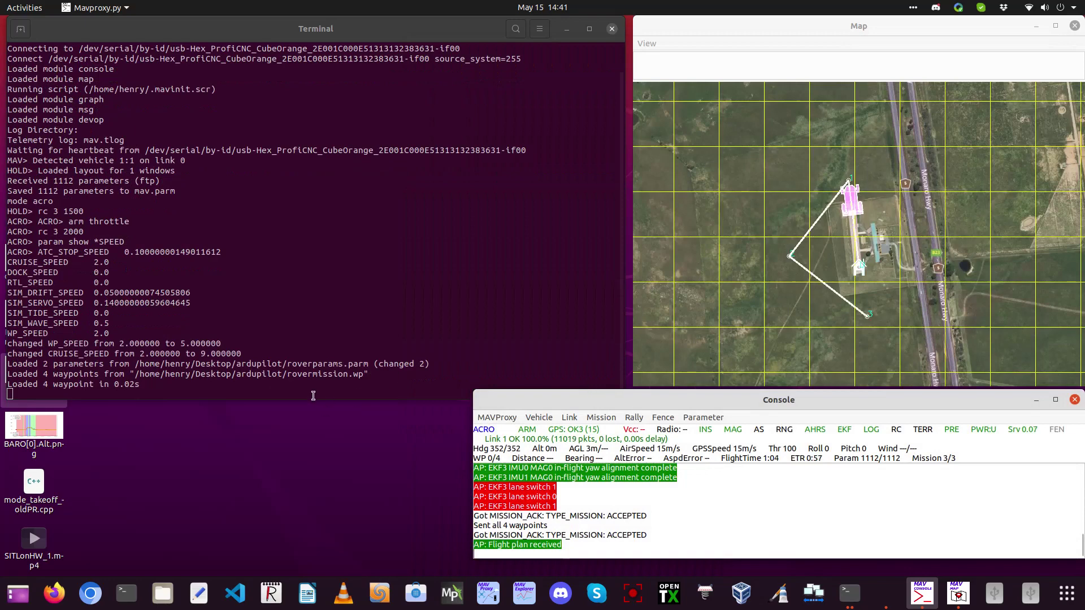
Switch the rover to AUTO so it drives the loaded mission
{"action": "left_click", "coordinate": [291, 381]}
{"action": "type", "text": "auto"}
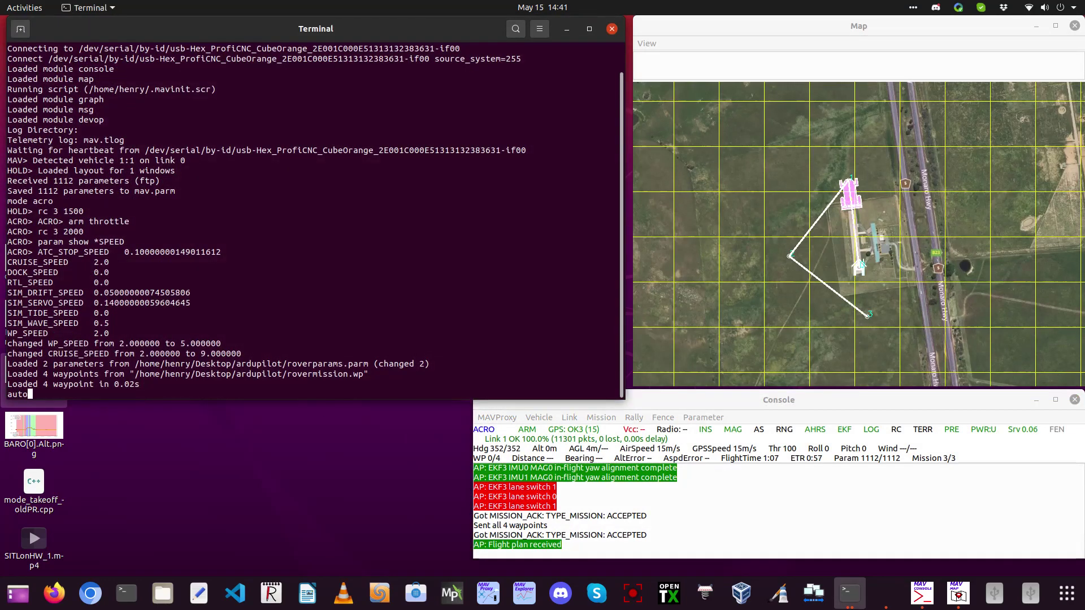
{"action": "key", "text": "Return"}
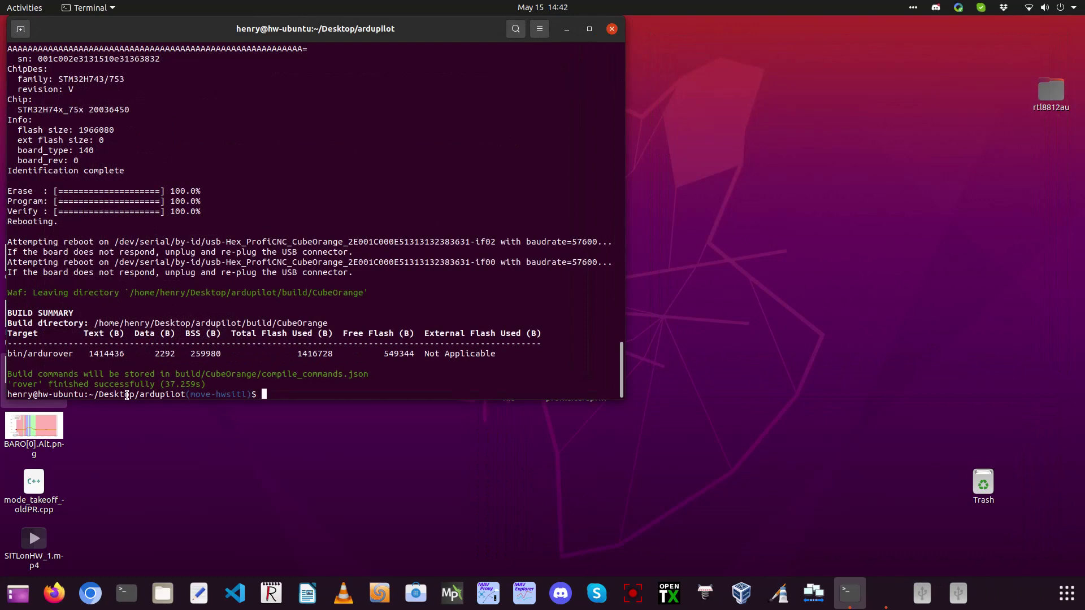
Rerun the sitl-on-hw.py build with --defaults roverparams.parm inserted before --upload
{"action": "key", "text": "Up"}
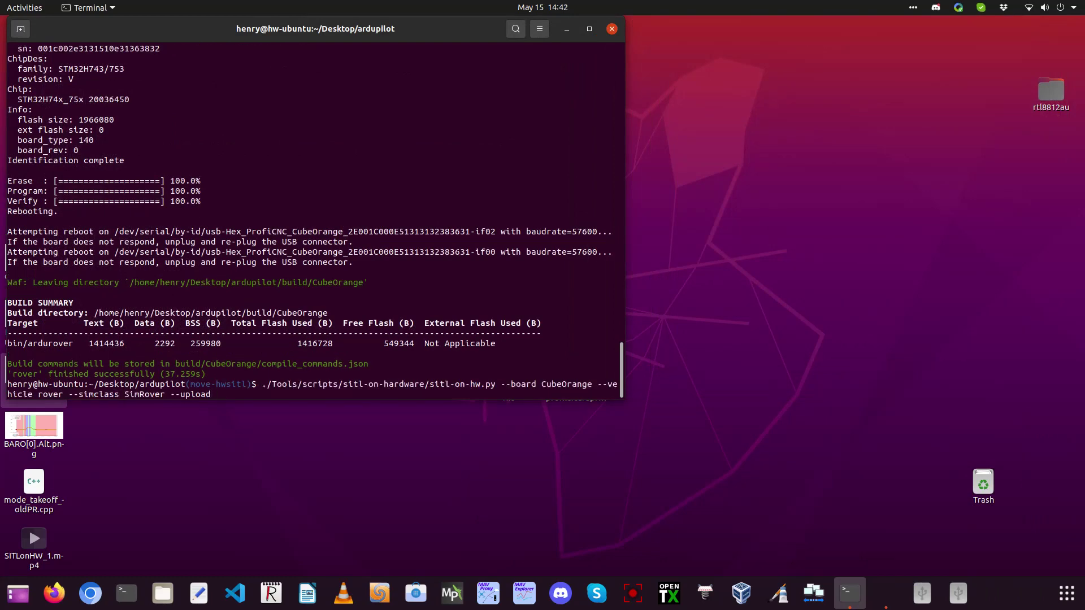
{"action": "key", "text": "Left"}
{"action": "key", "text": "Left"}
{"action": "key", "text": "Left"}
{"action": "key", "text": "Left"}
{"action": "key", "text": "Left"}
{"action": "key", "text": "Left"}
{"action": "key", "text": "Left"}
{"action": "type", "text": "--"}
{"action": "type", "text": "defaults"}
{"action": "type", "text": "roverparams"}
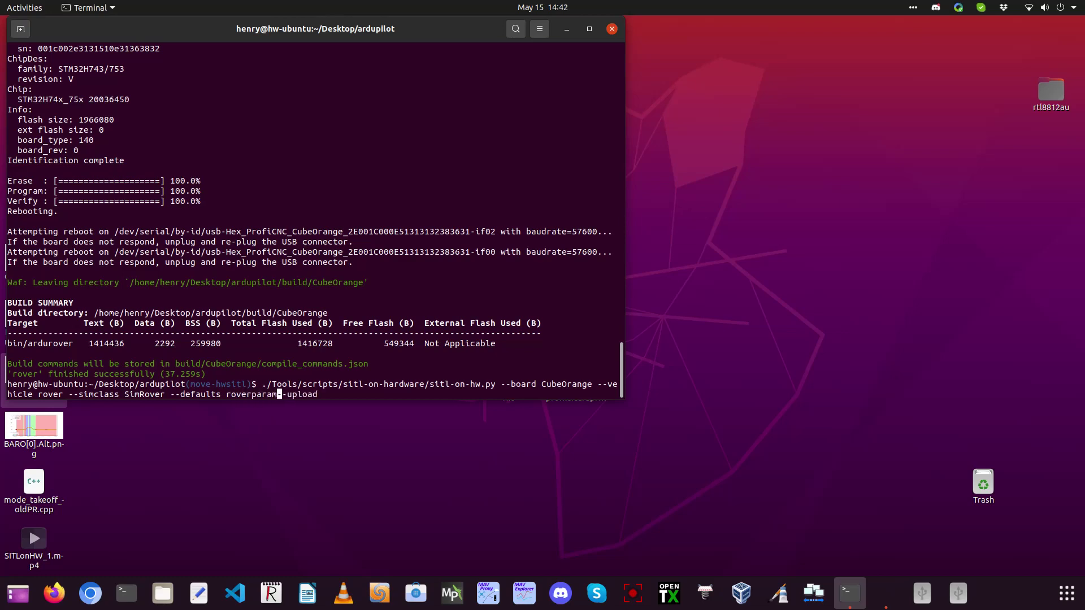
{"action": "type", "text": ".parm"}
{"action": "key", "text": "Return"}
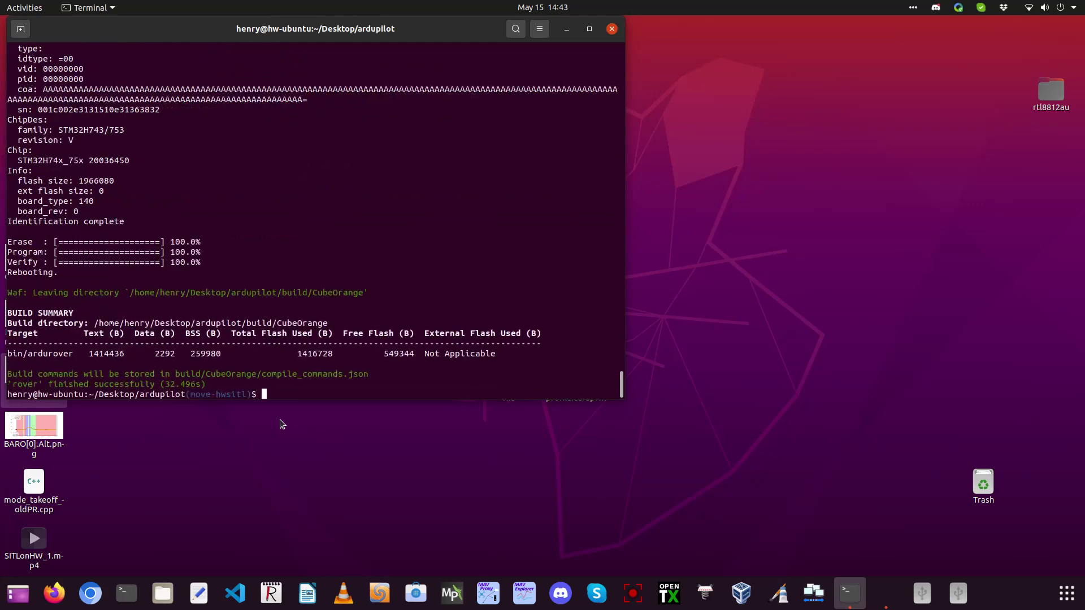
Launch Mission Planner, open CONFIG, and connect to the ArduRover V4.5.0-dev board
{"action": "left_click", "coordinate": [450, 594]}
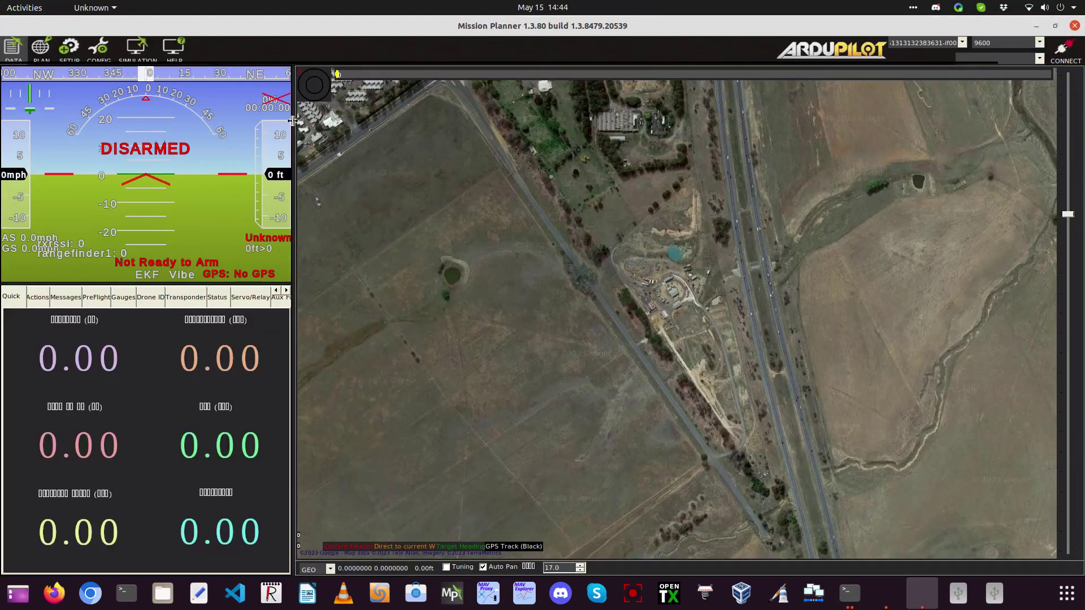
{"action": "left_click", "coordinate": [90, 52]}
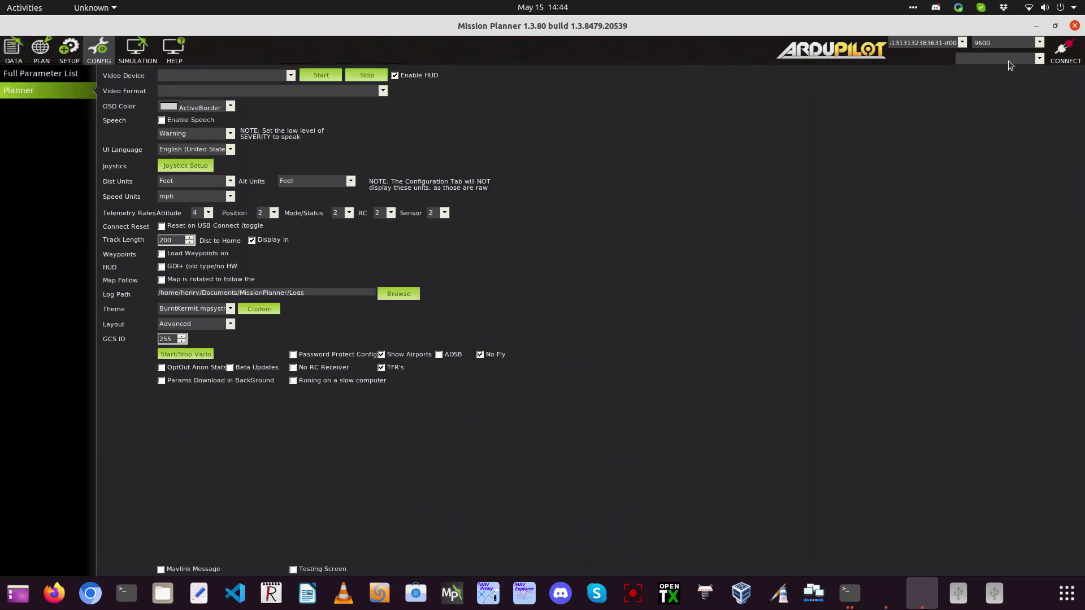
{"action": "left_click", "coordinate": [1064, 50]}
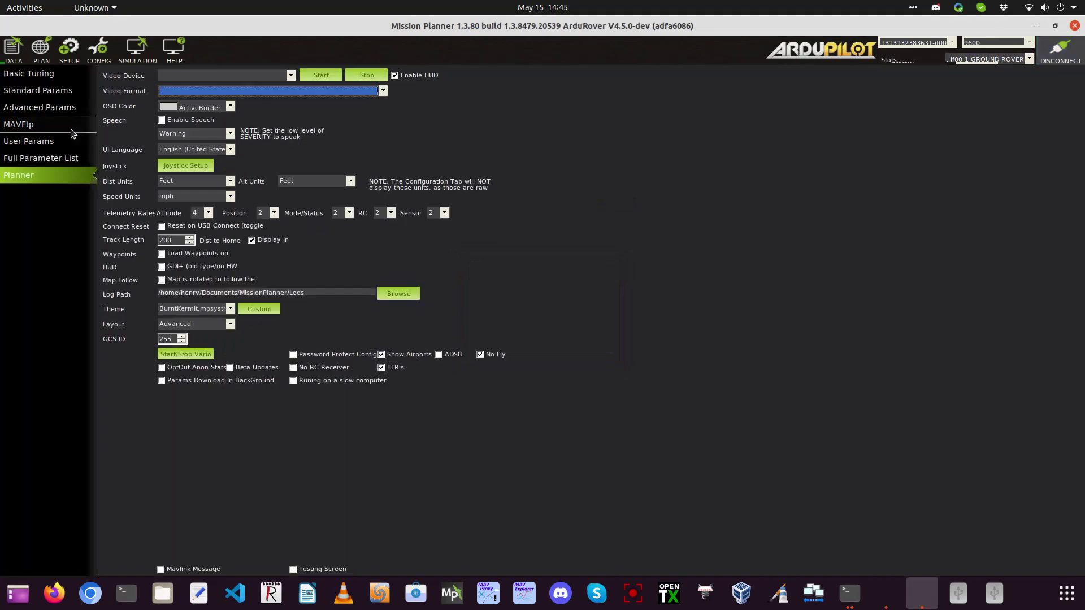
Filter the Full Parameter List by SPEED to check CRUISE_SPEED 9 and WP_SPEED 5
{"action": "left_click", "coordinate": [65, 158]}
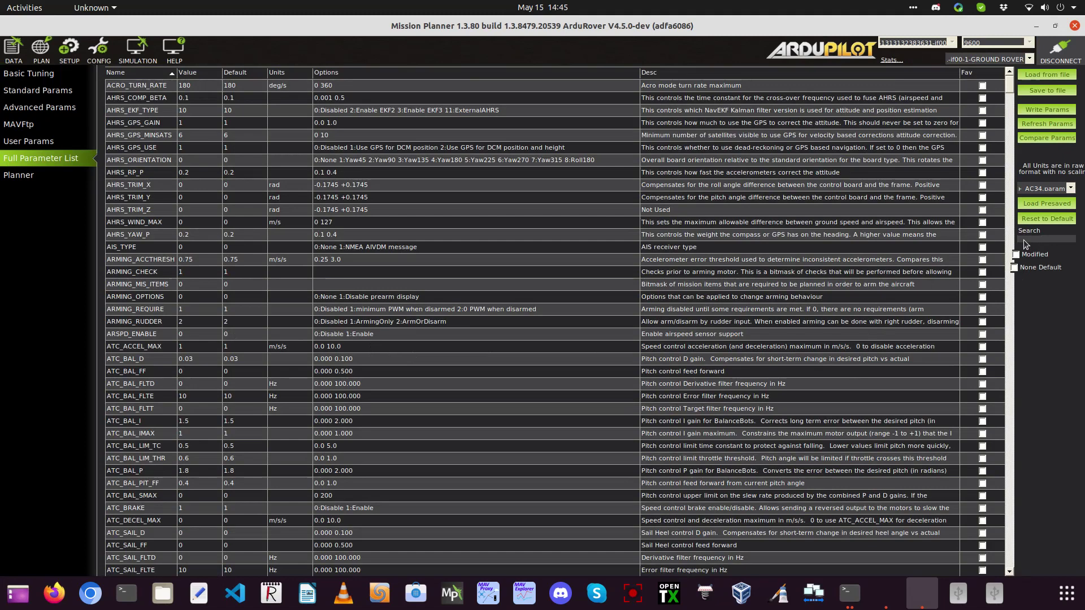
{"action": "type", "text": "SPEED"}
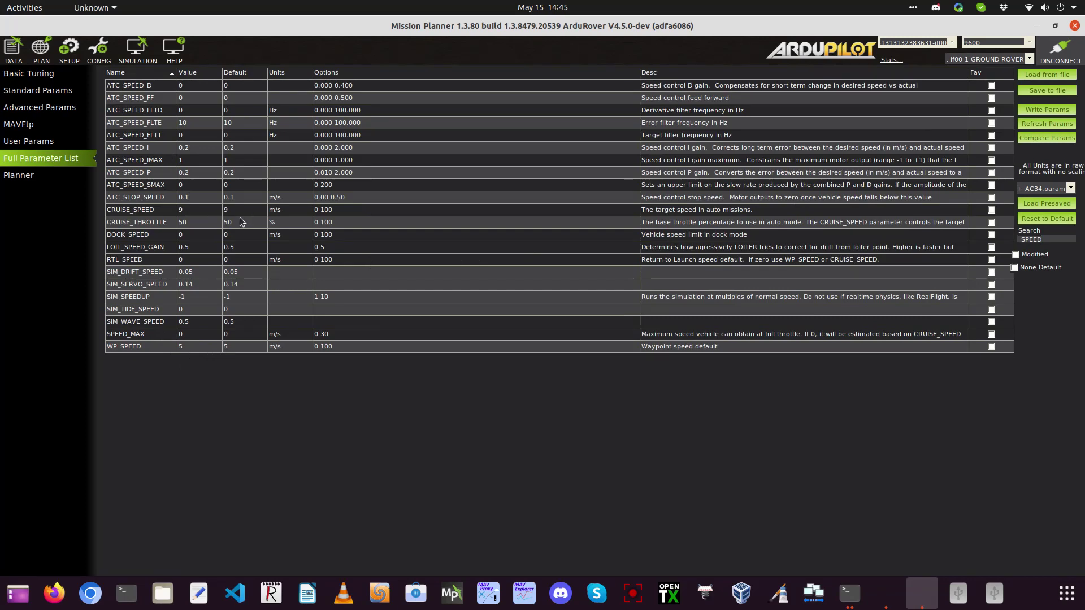
Close the Mission Planner window to reveal the rover build summary in the terminal
{"action": "left_click", "coordinate": [1075, 26]}
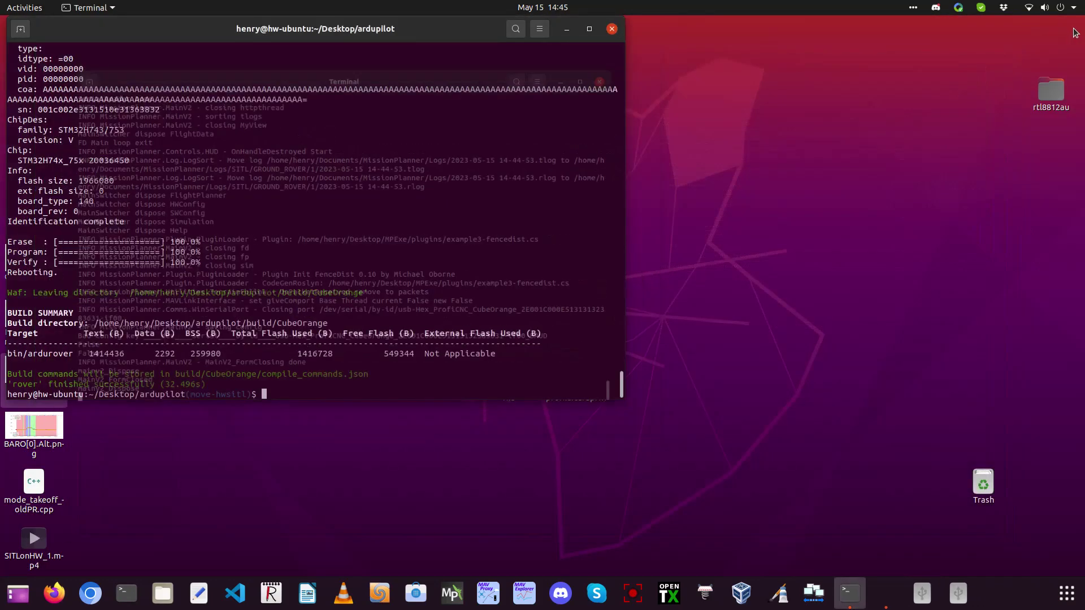